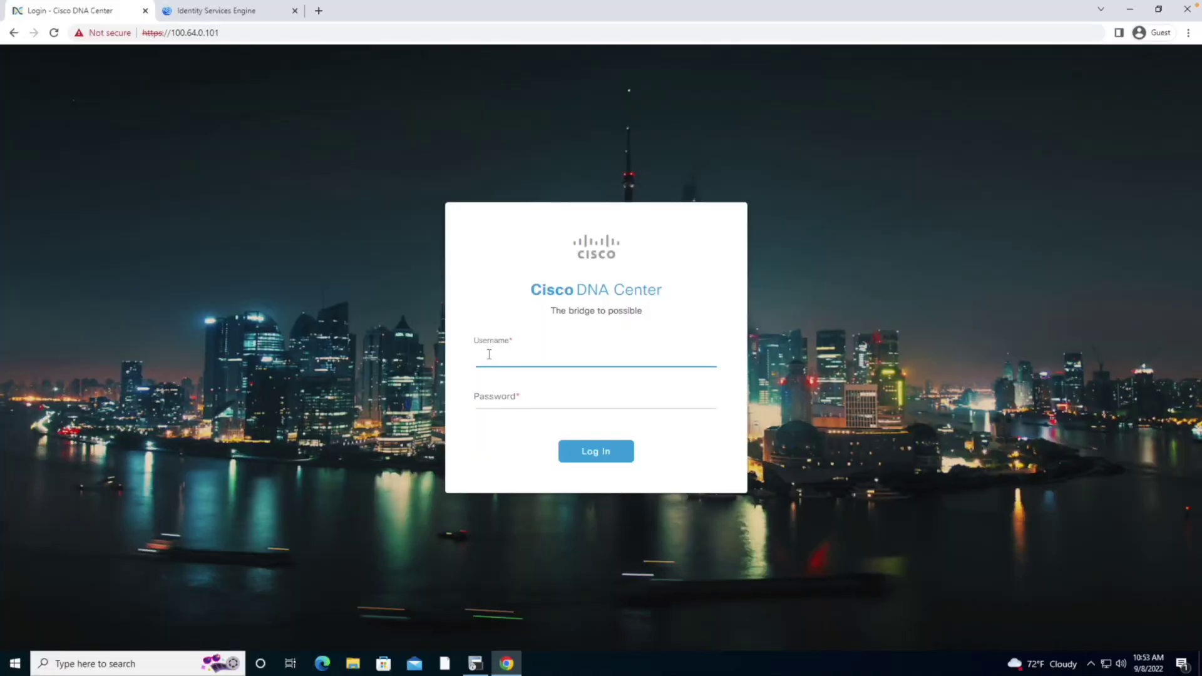
Sign in to Cisco DNA Center with the admin username and password
type("dmin")
key("Tab")
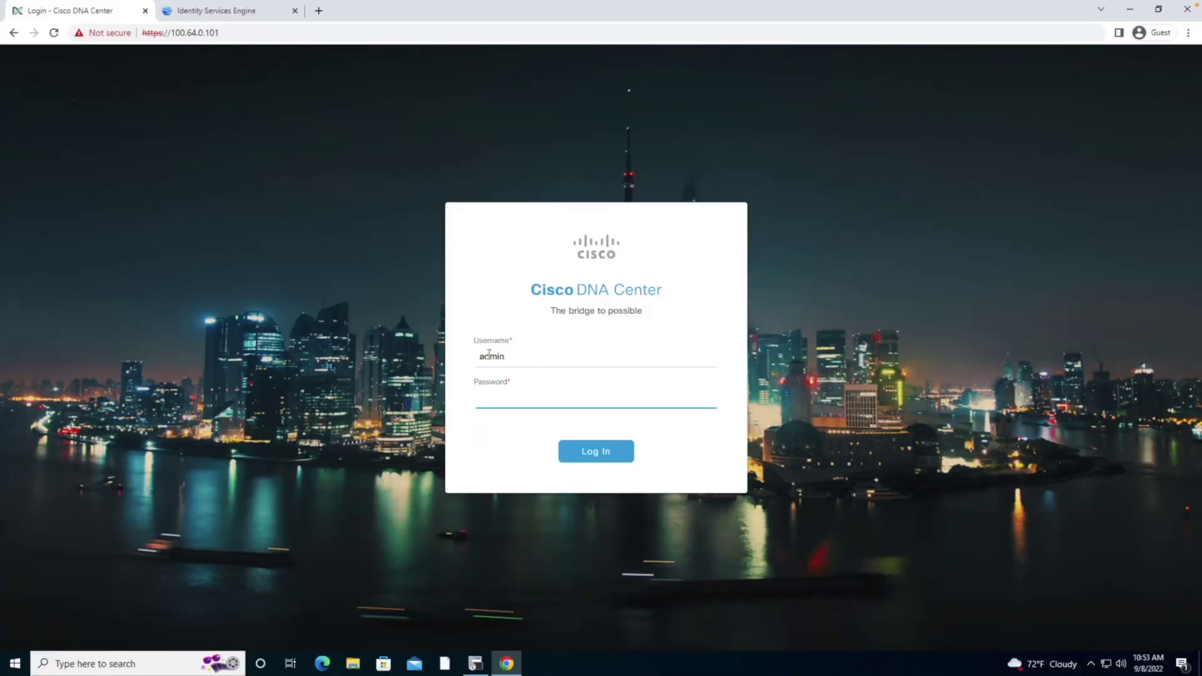
key("Return")
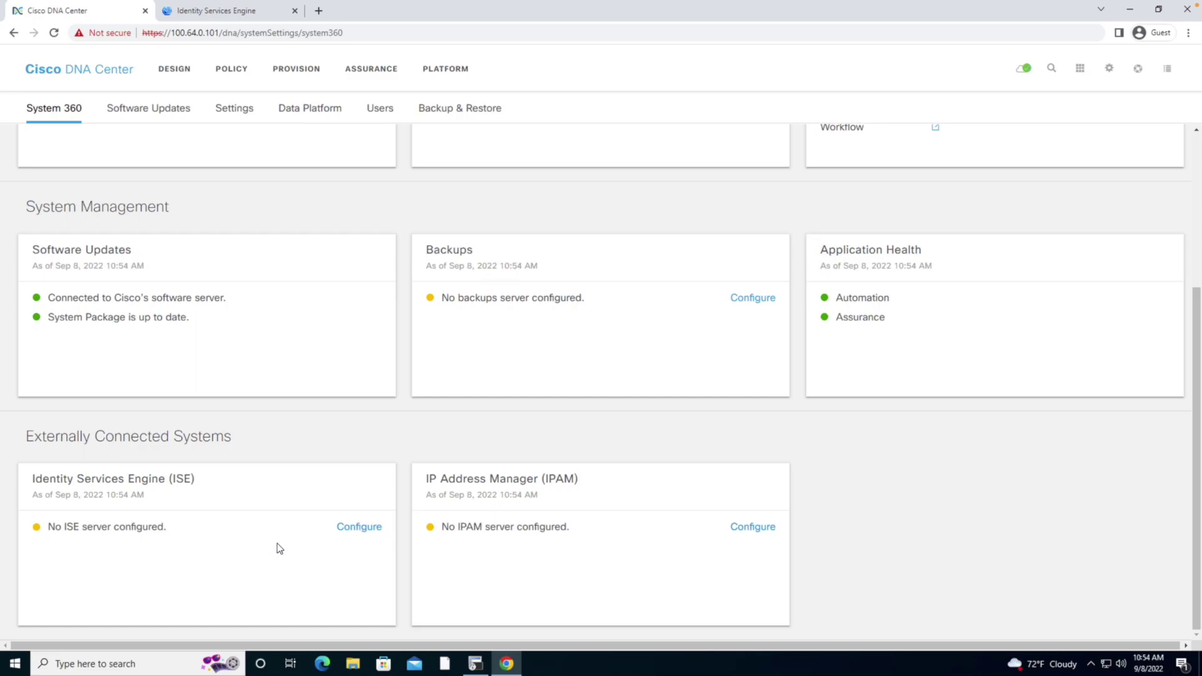
Go to Configure on the System 360 ISE card to reach Authentication and Policy Servers
left_click(357, 528)
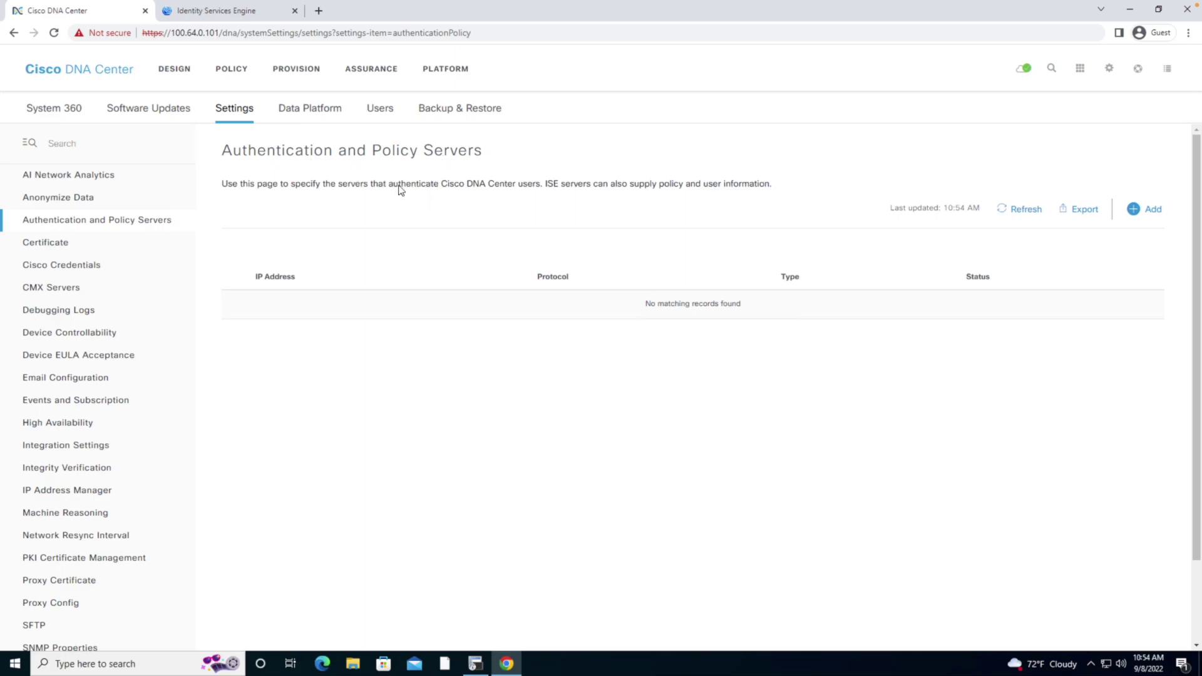
Add a new server at 100.64.0.201 with its shared secret, flagged as a Cisco ISE server
left_click(1133, 209)
left_click(921, 211)
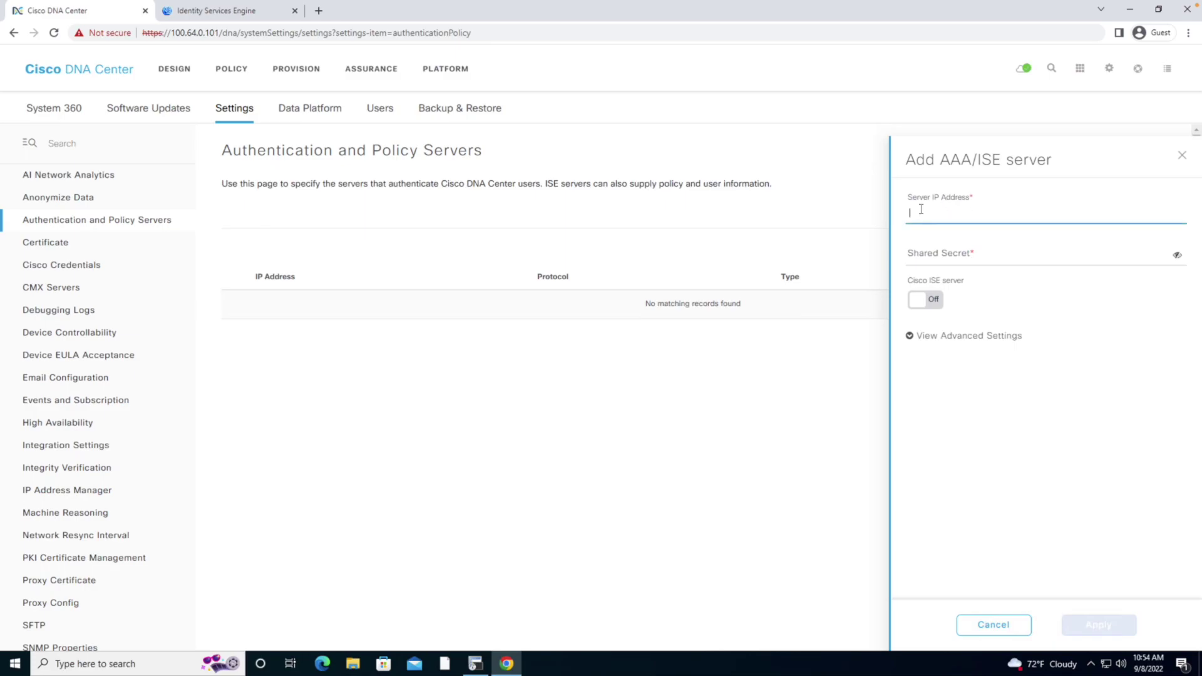
type("100.")
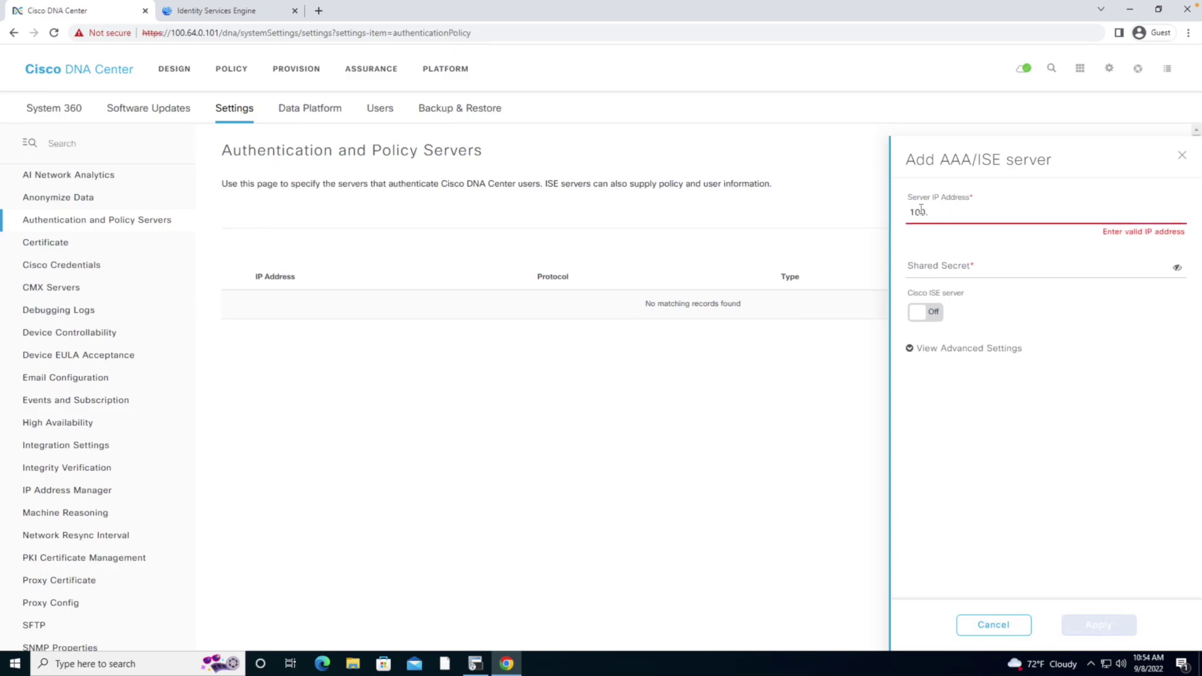
type("64.0.201")
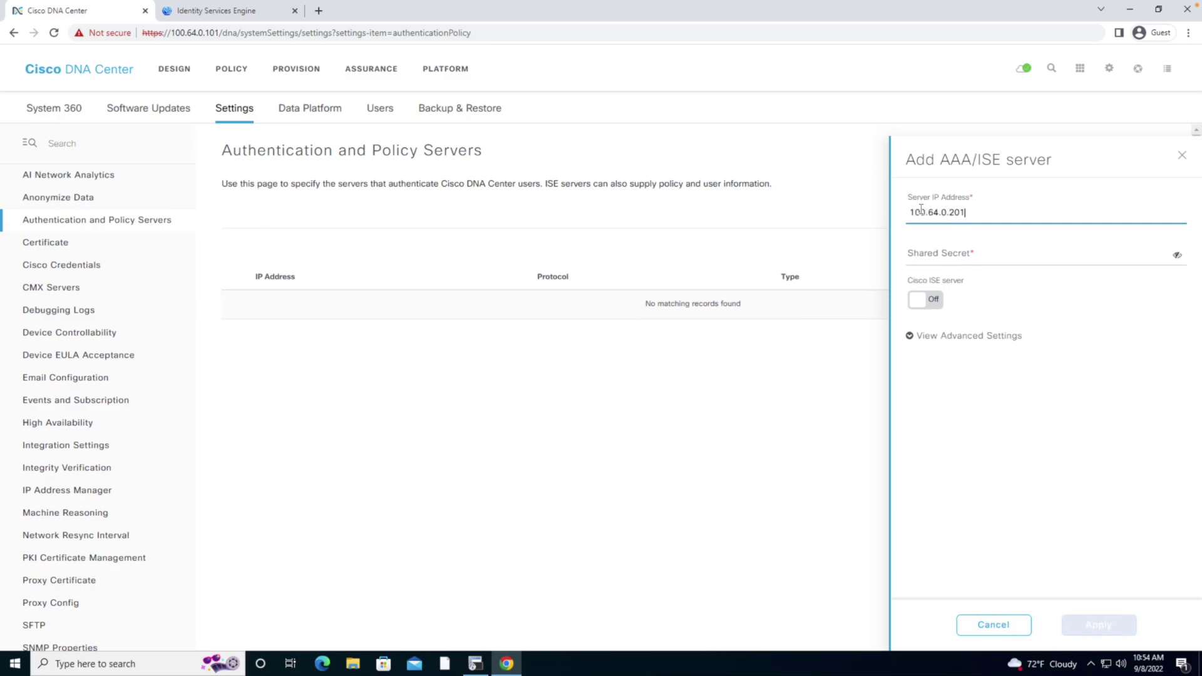
key("Tab")
type("cis")
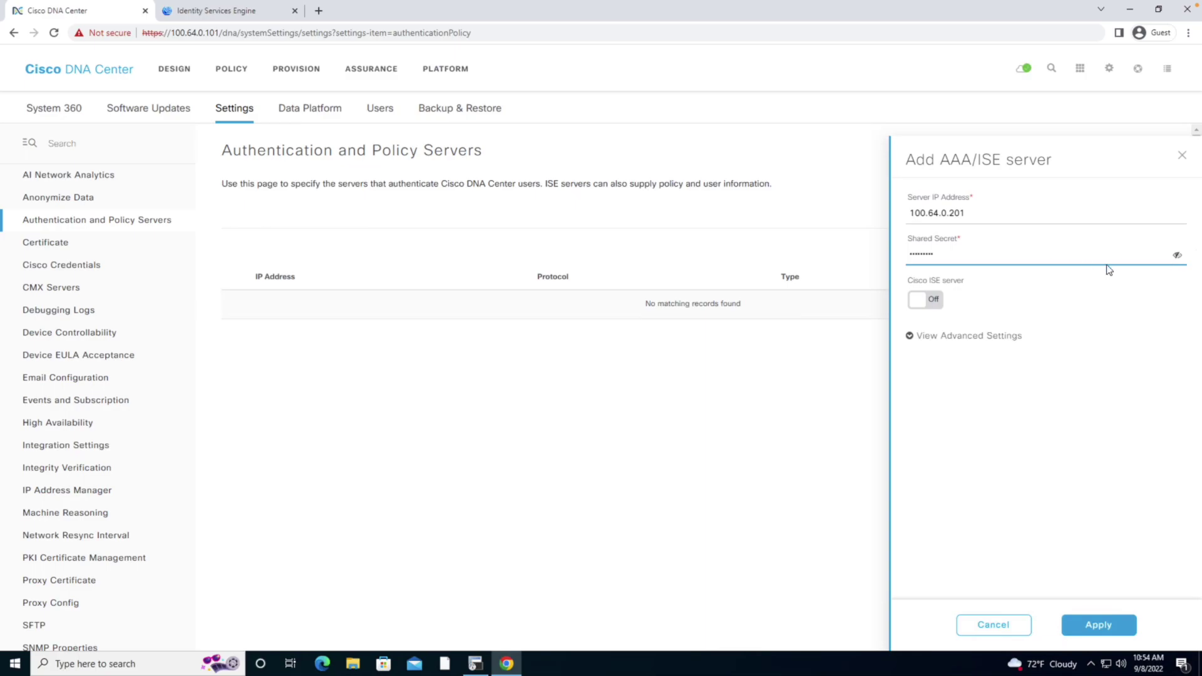
left_click(1178, 256)
left_click(933, 305)
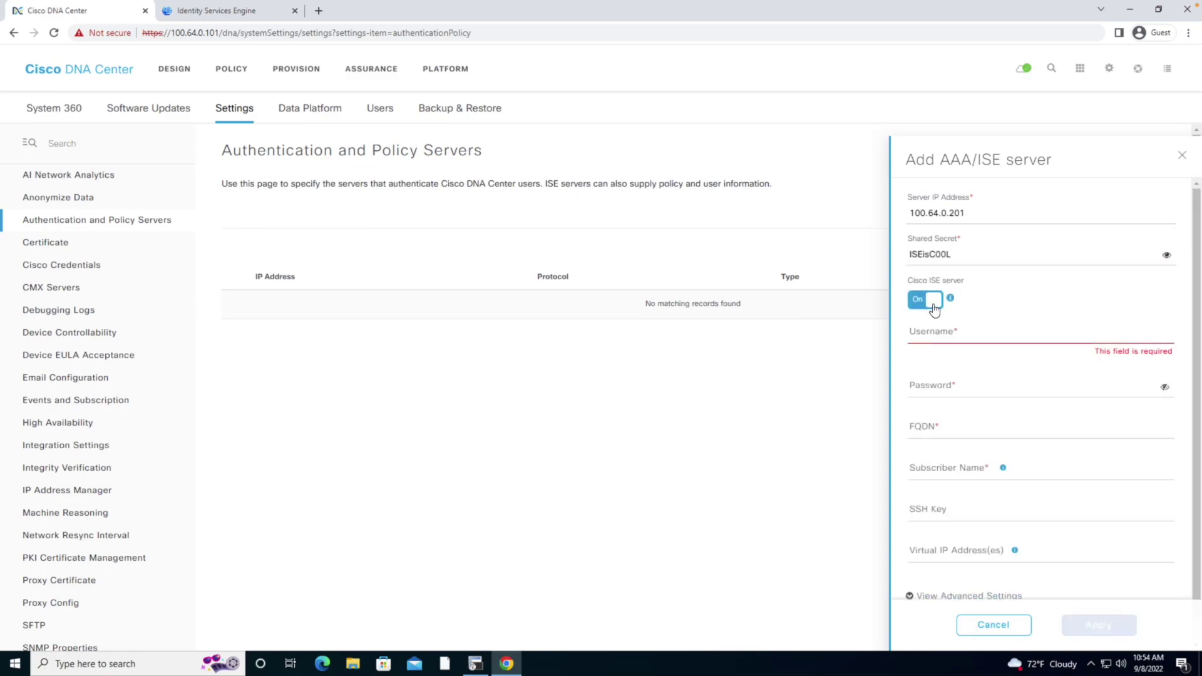
Enter ISE username admin, the ISE password, and FQDN isse1.micronicslab.com
left_click(932, 334)
type("admin")
key("Tab")
type("C1")
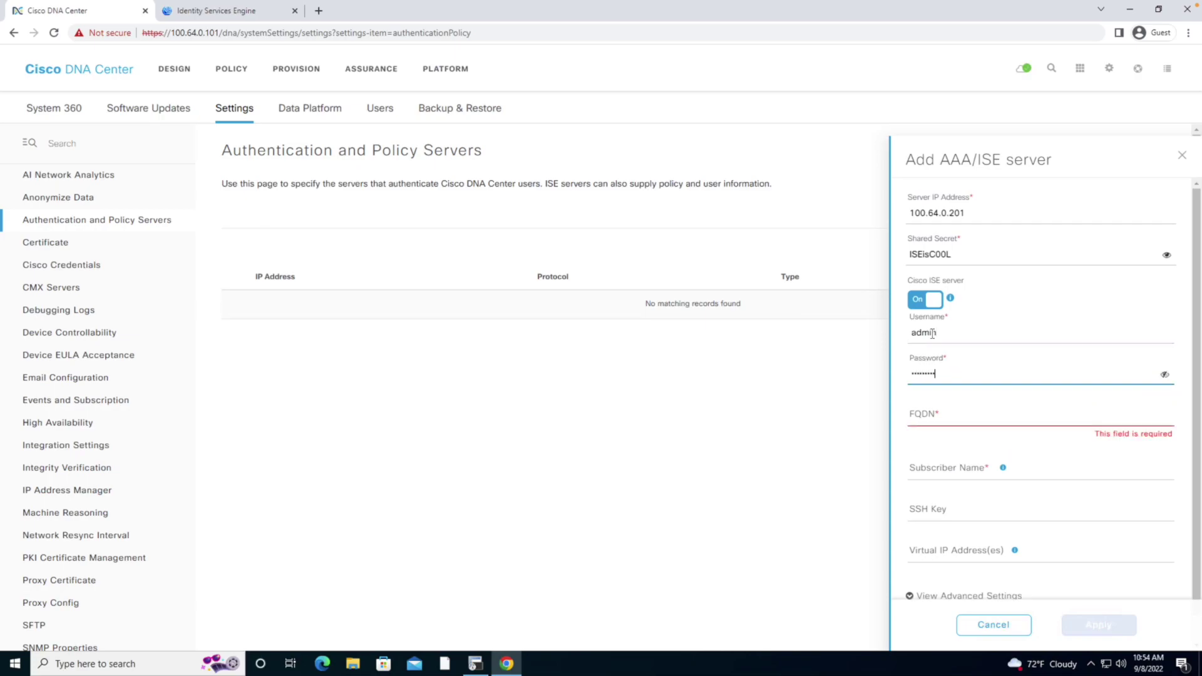
left_click(938, 422)
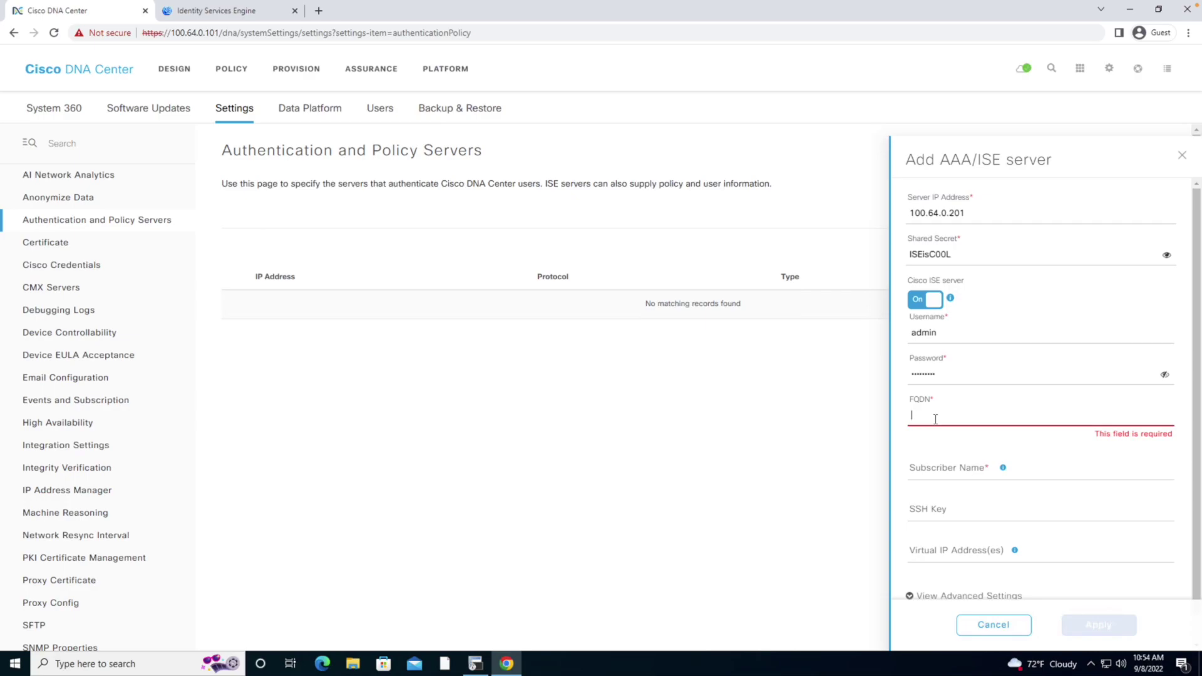
type("isse1")
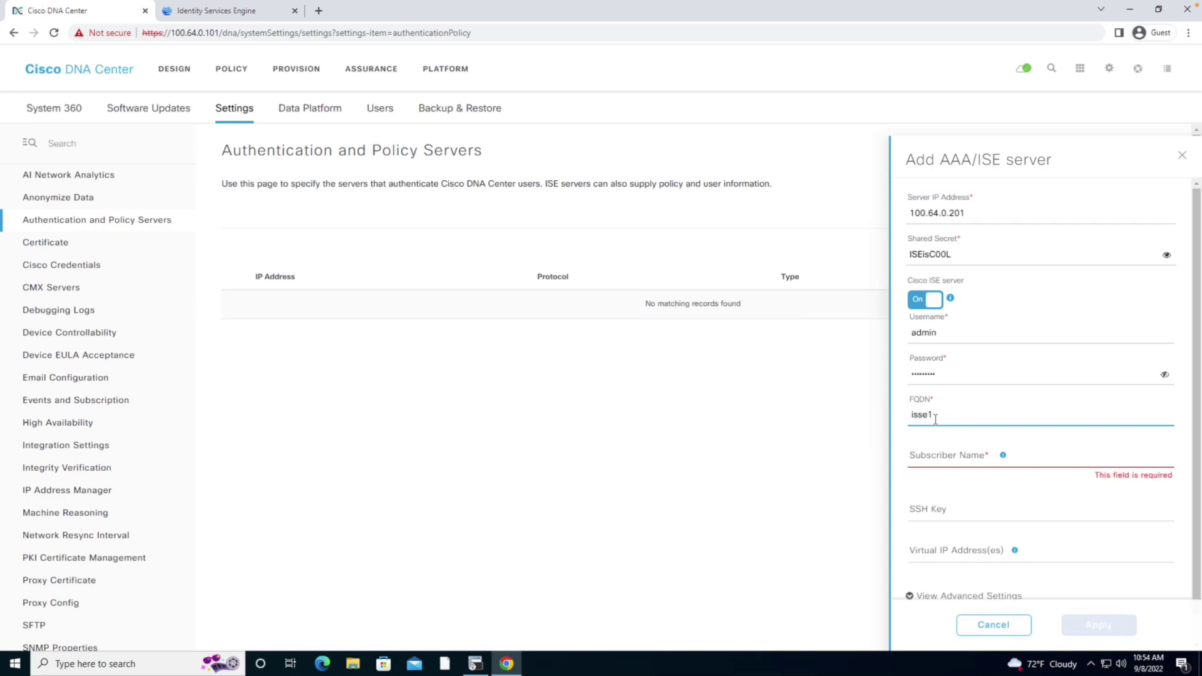
type(".micronicslab.com")
Correct the FQDN to ise1.micronicslab.com and set subscriber name sd-geeks
left_click(937, 459)
left_click(919, 415)
key("BackSpace")
left_click(936, 459)
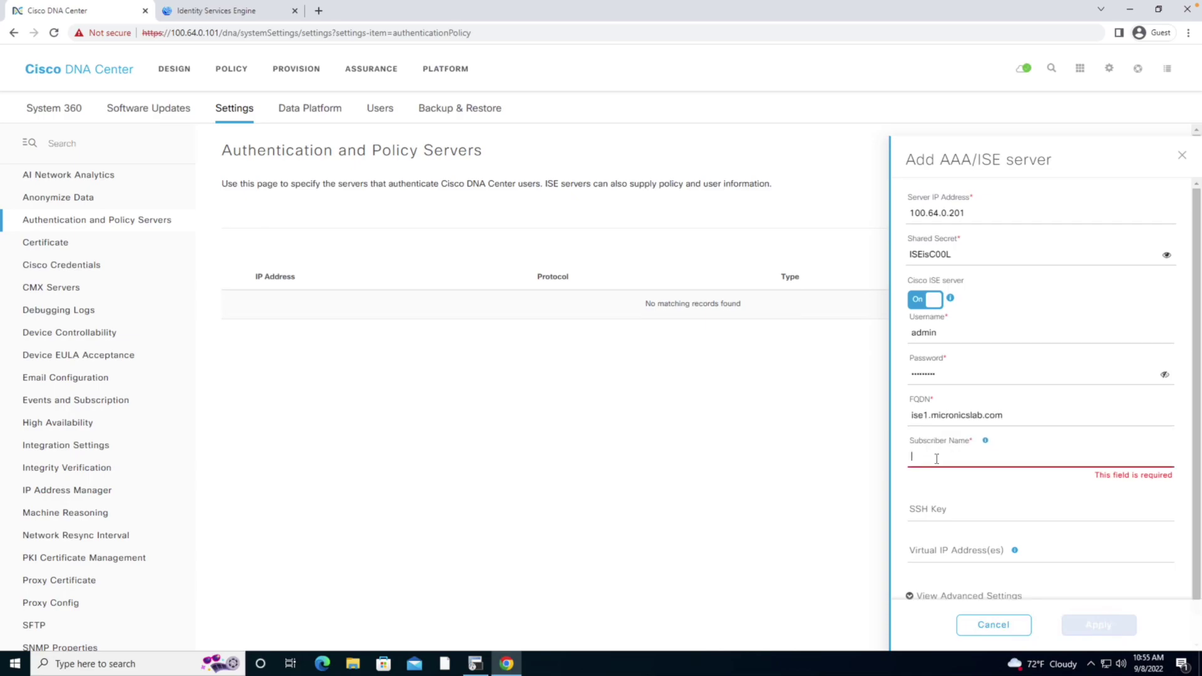
type("sd")
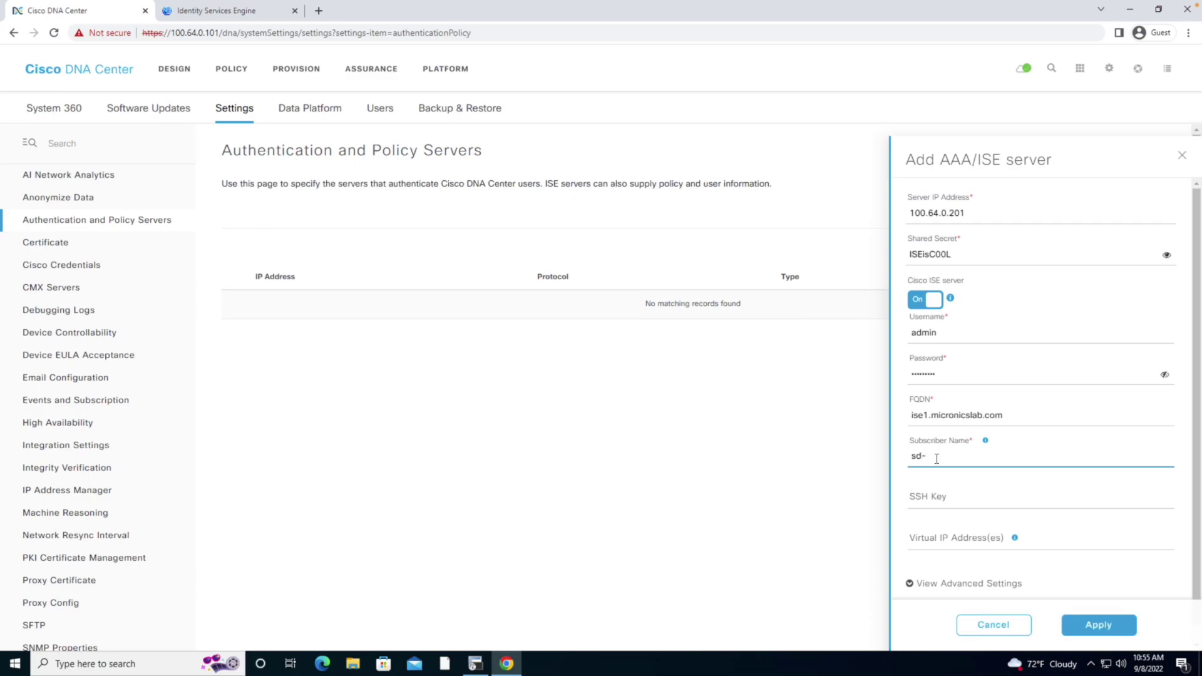
type("-geeks")
scroll(1163, 491, "down", 1)
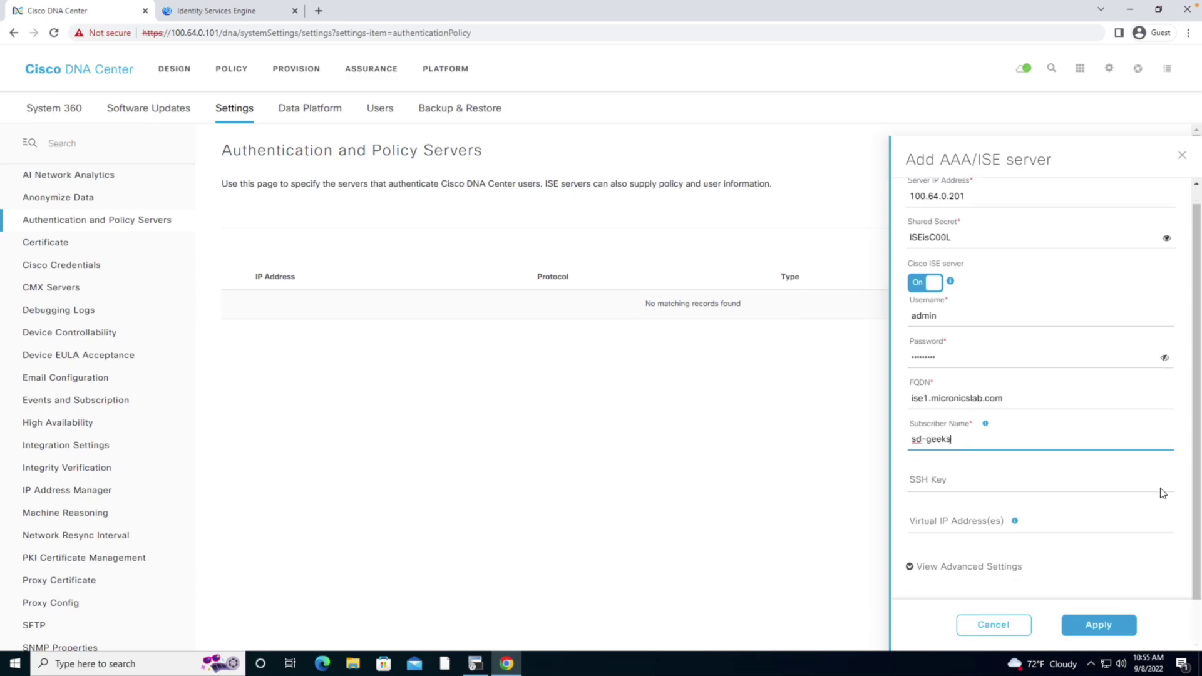
left_click(925, 589)
Enable TACACS under View Advanced Settings and apply the new ISE server
left_click(933, 569)
scroll(1037, 551, "down", 3)
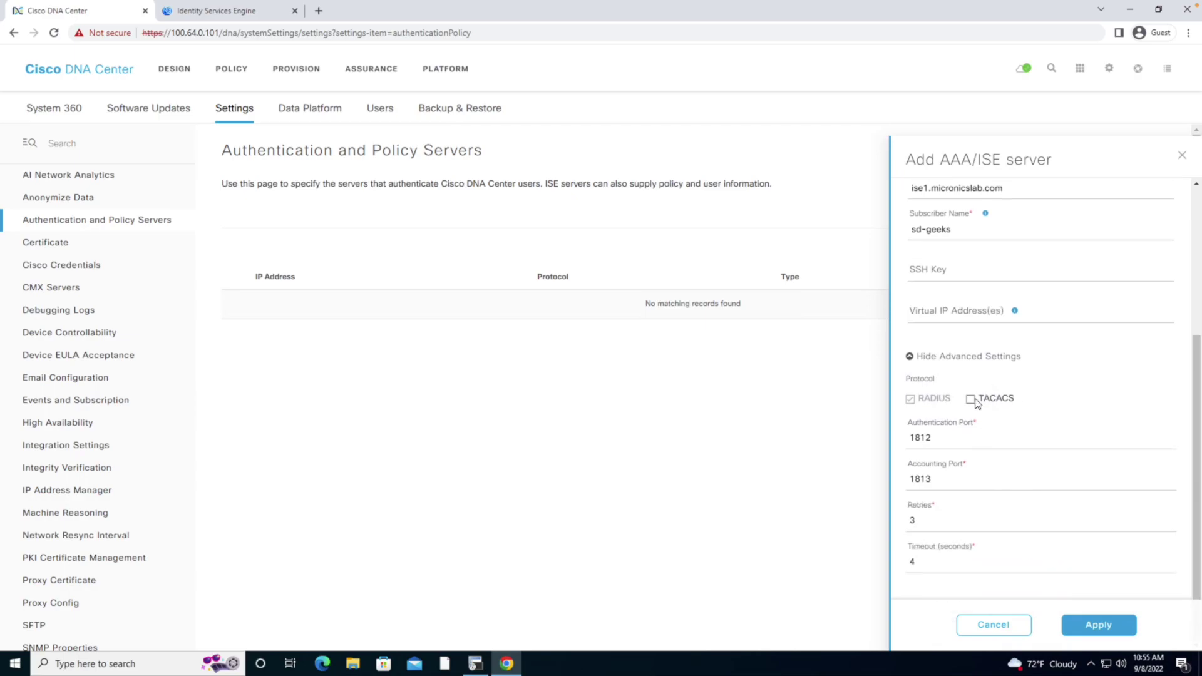
left_click(971, 400)
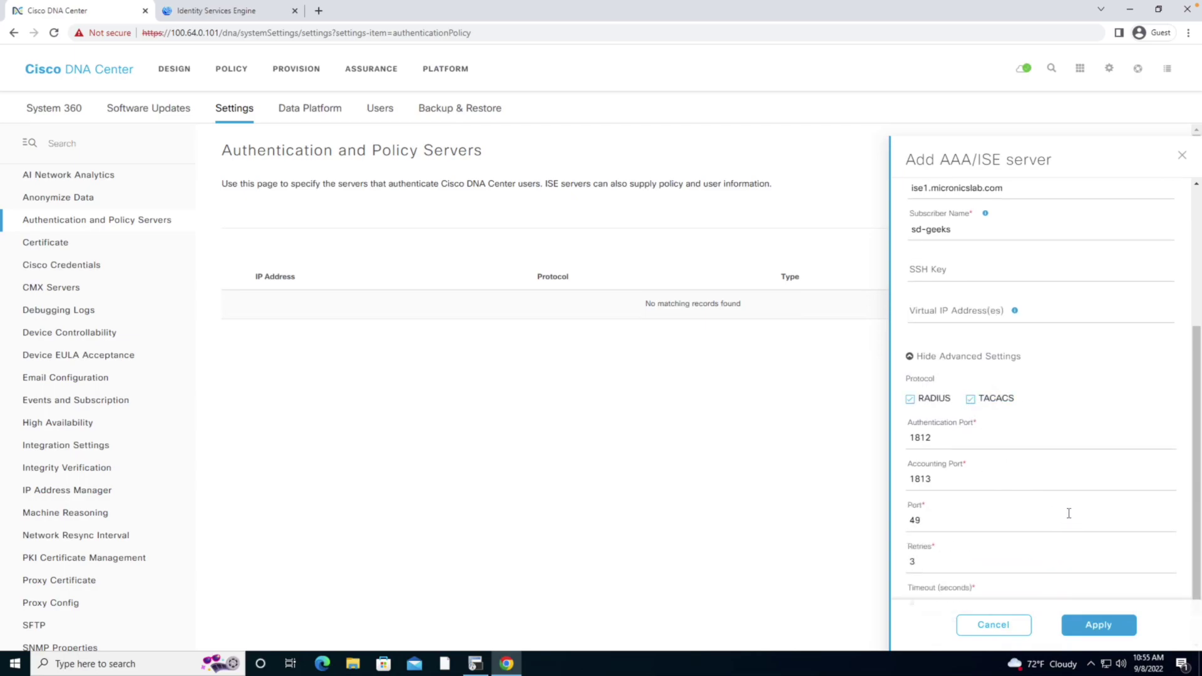
left_click(1100, 626)
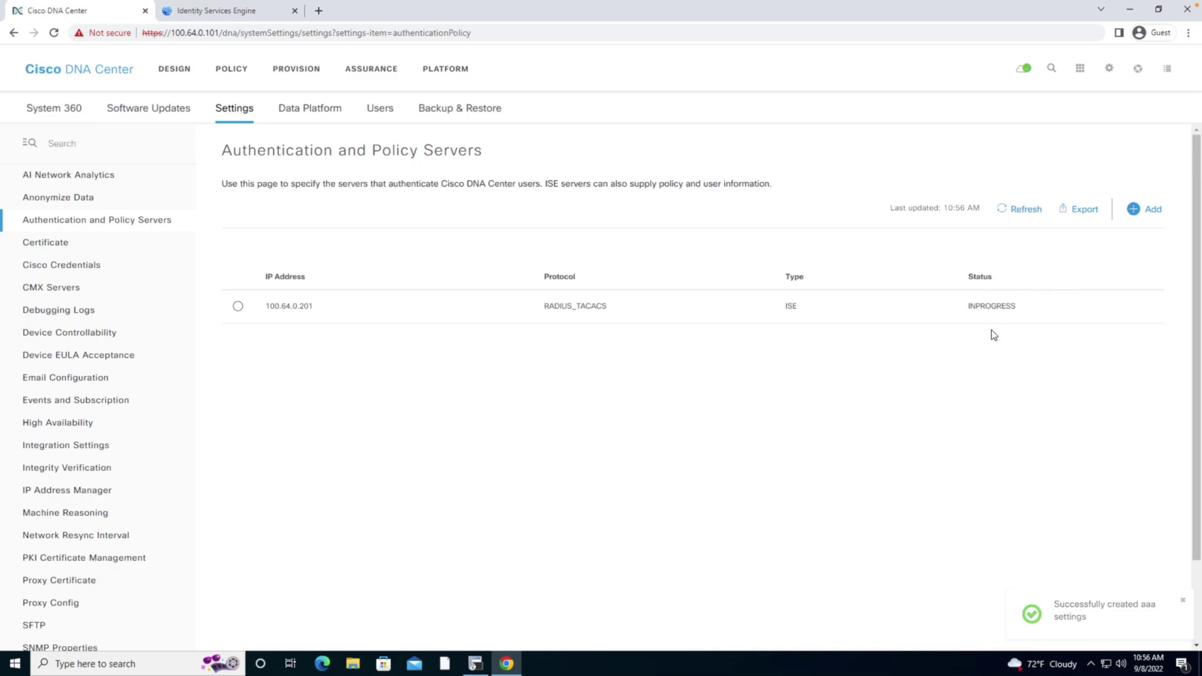
Refresh to confirm server 100.64.0.201 is ACTIVE, then return to System Settings
left_click(1004, 211)
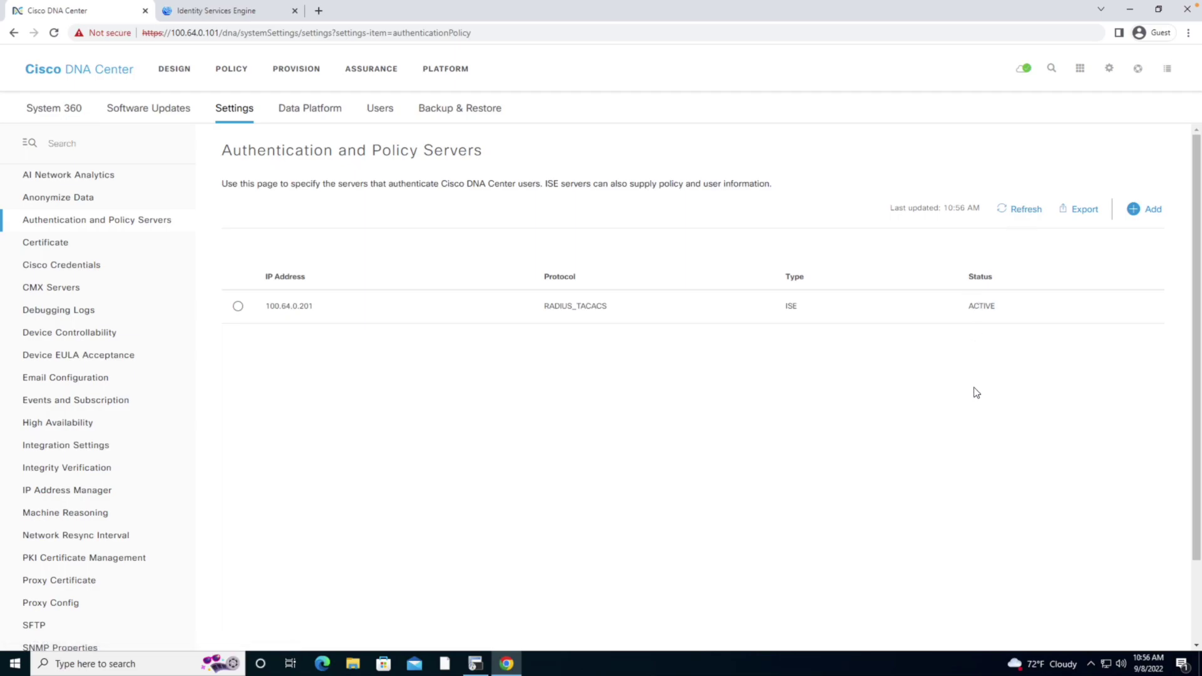
left_click(1109, 69)
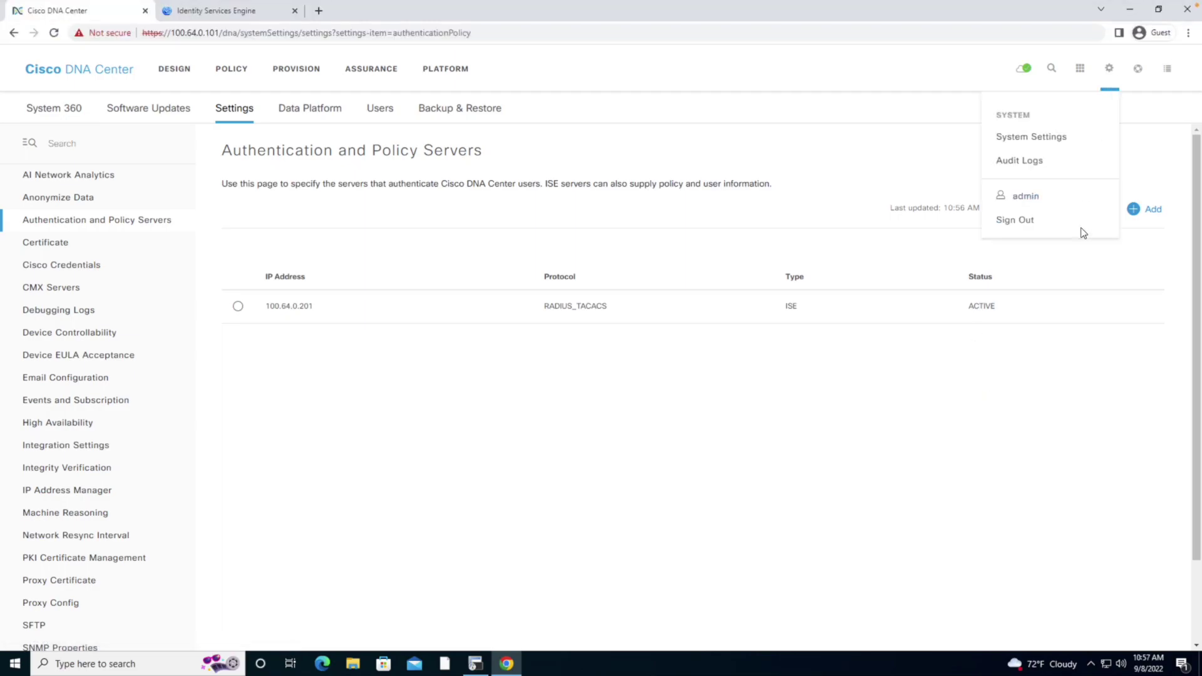
left_click(1016, 143)
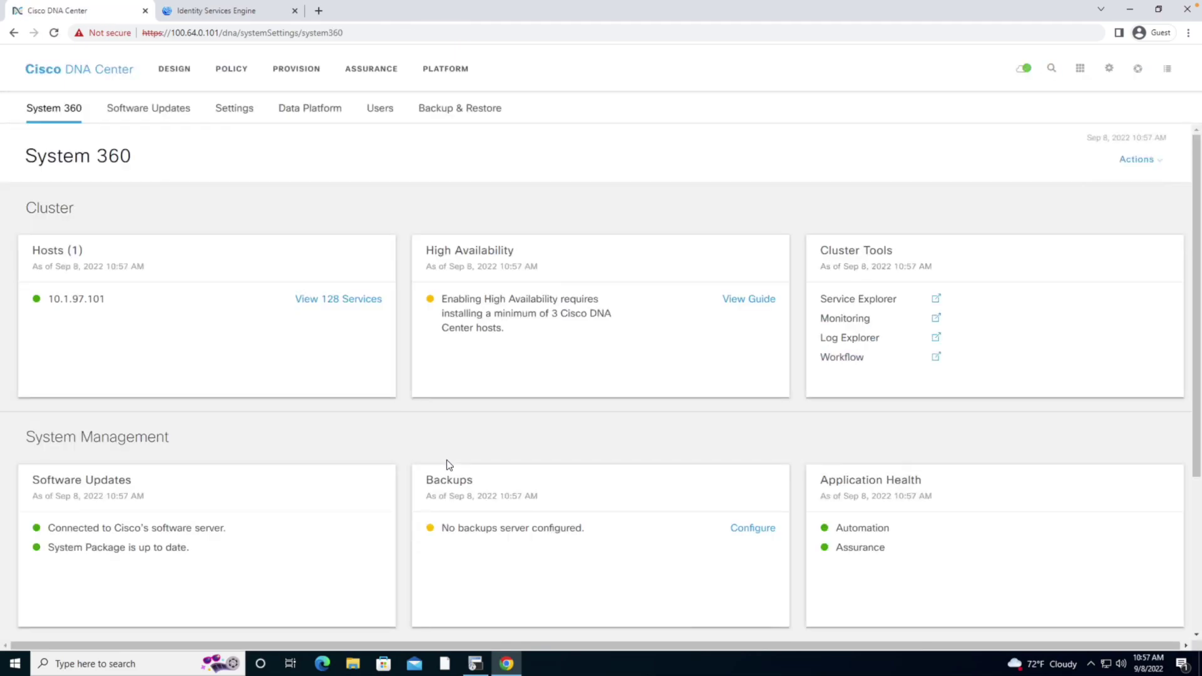
Verify the ISE card shows Available for primary and pxGrid, then switch to ISE
scroll(401, 473, "down", 4)
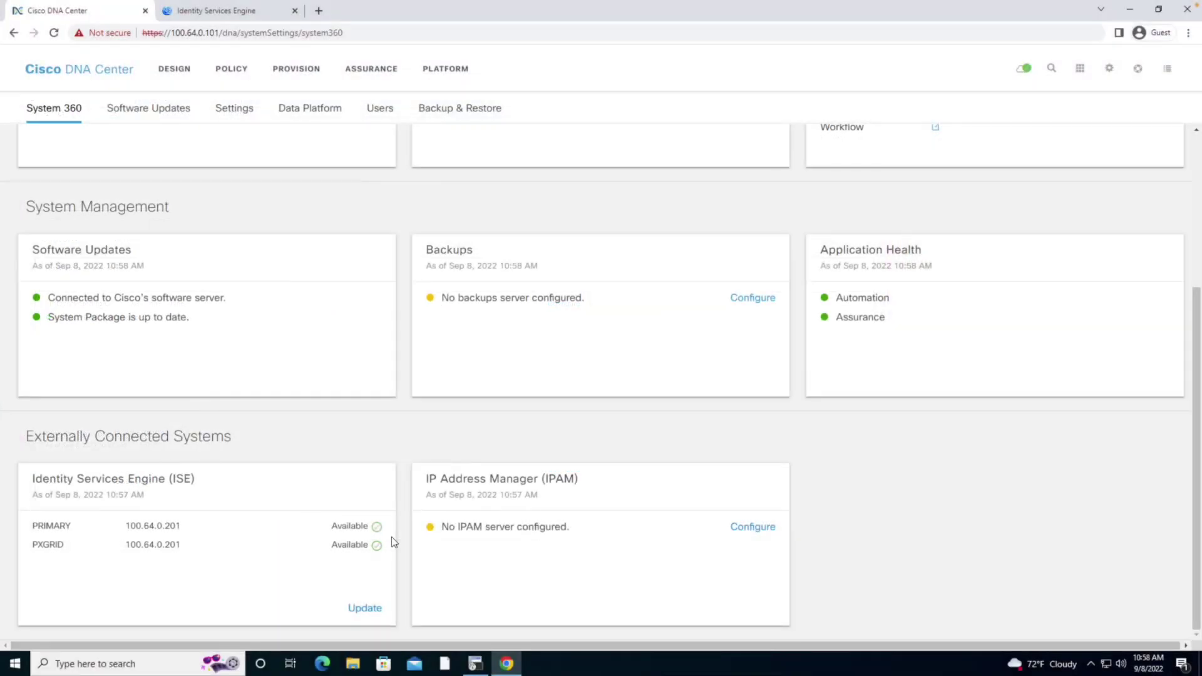
left_click(205, 13)
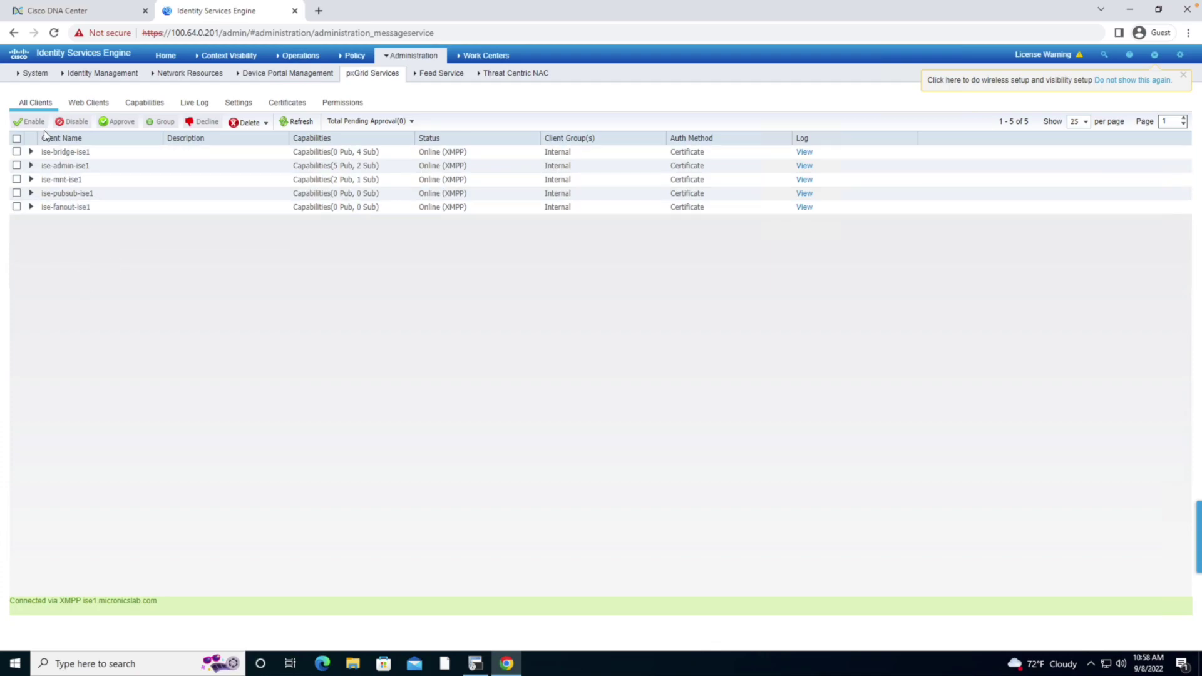
Approve the pending pxGrid client sd-geeks_dnac_ndp using Approve All
left_click(291, 123)
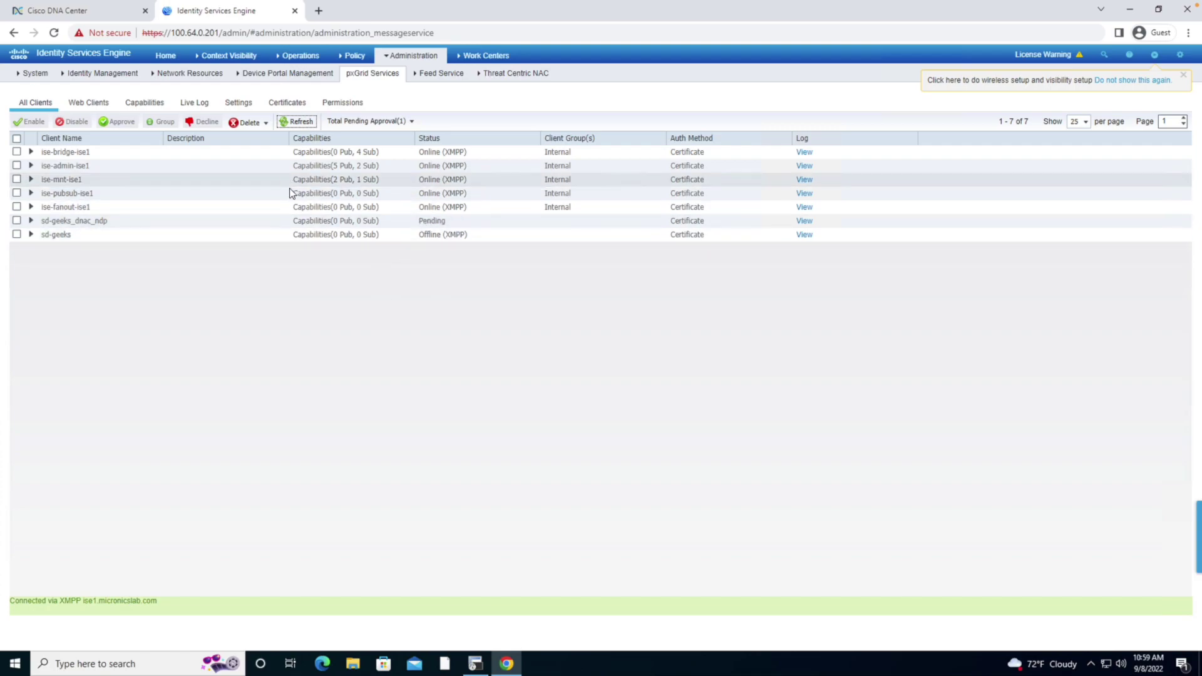
left_click(16, 221)
left_click(377, 121)
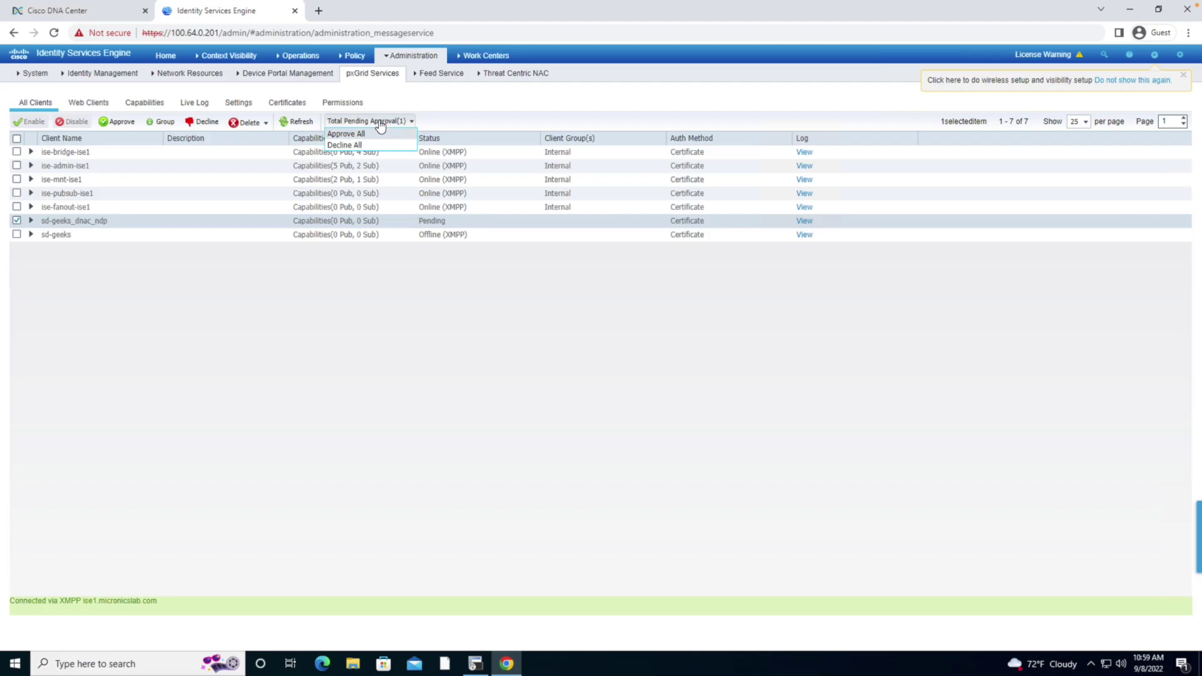
left_click(345, 134)
left_click(762, 145)
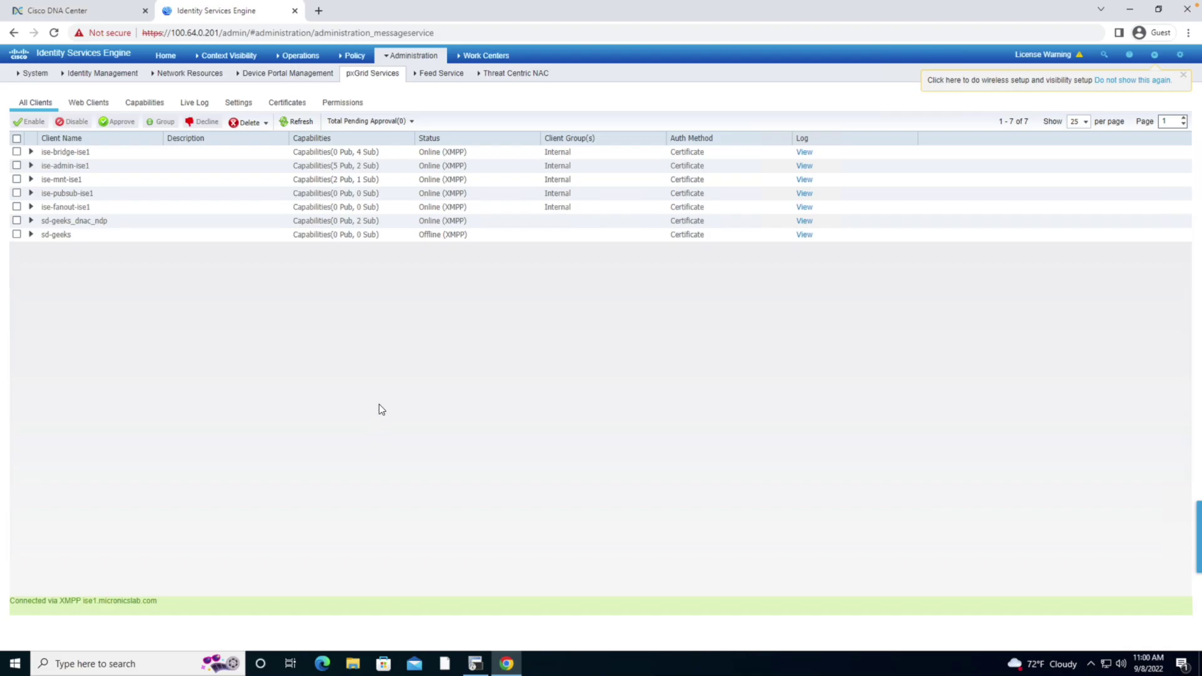
Navigate to Work Centers > TrustSec > Components > Security Groups
left_click(468, 58)
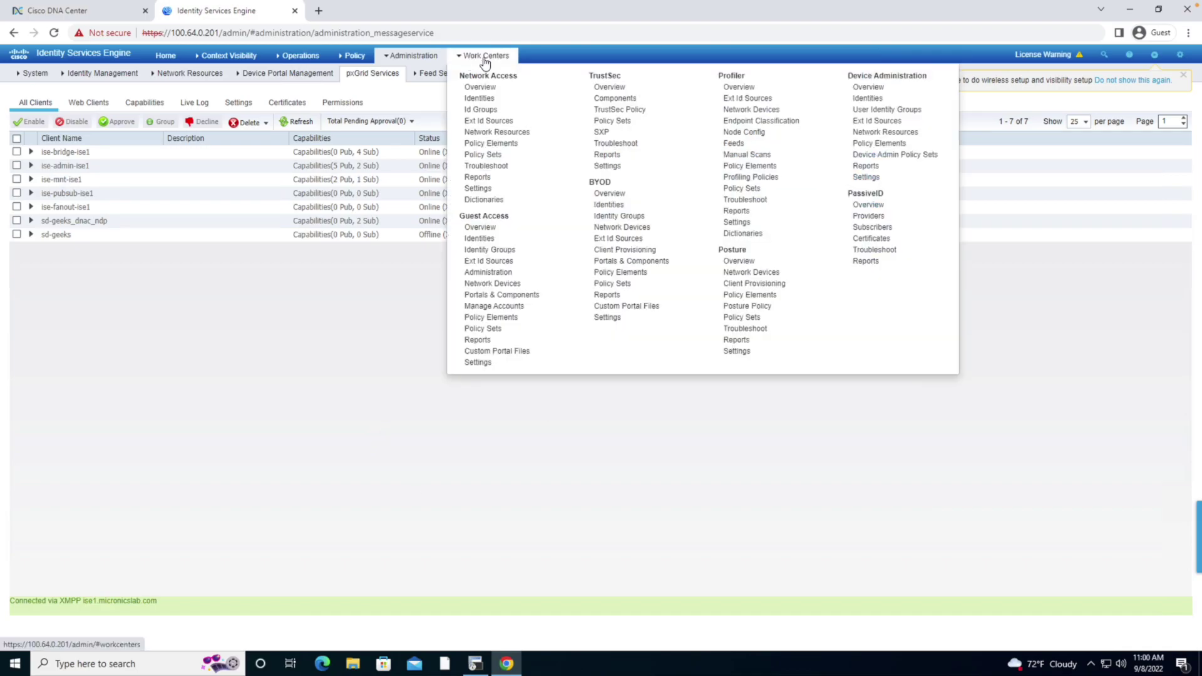
left_click(606, 99)
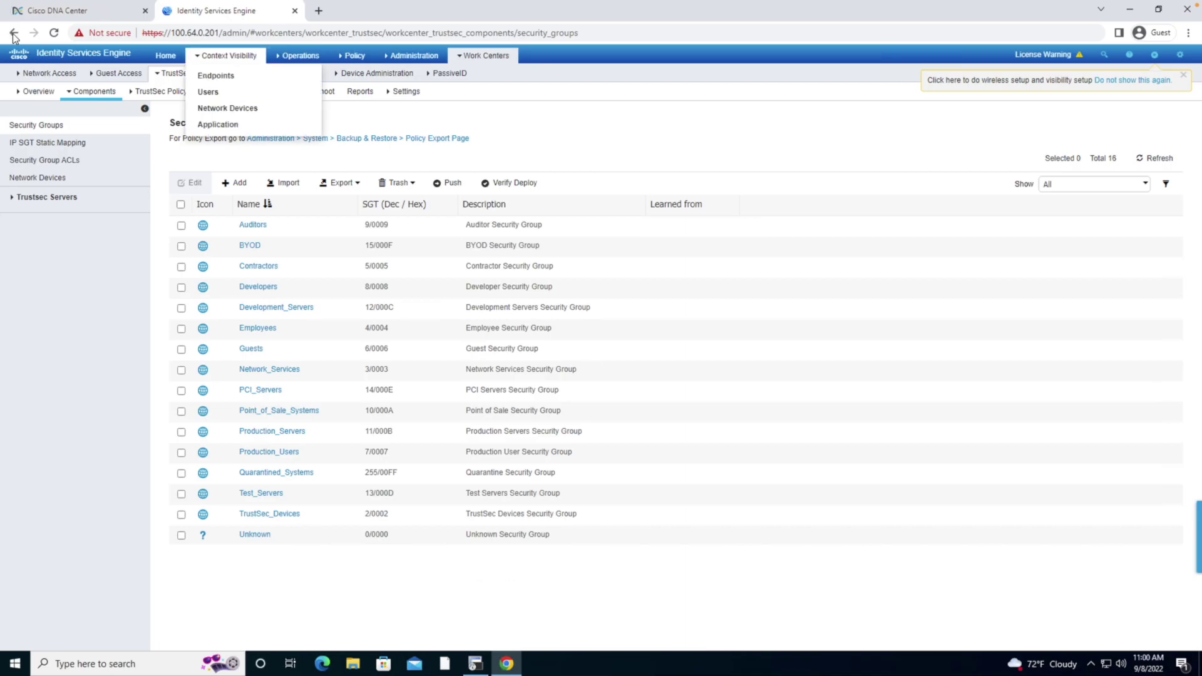
In Cisco DNA Center, go to Policy > Group-Based Access Control
left_click(43, 11)
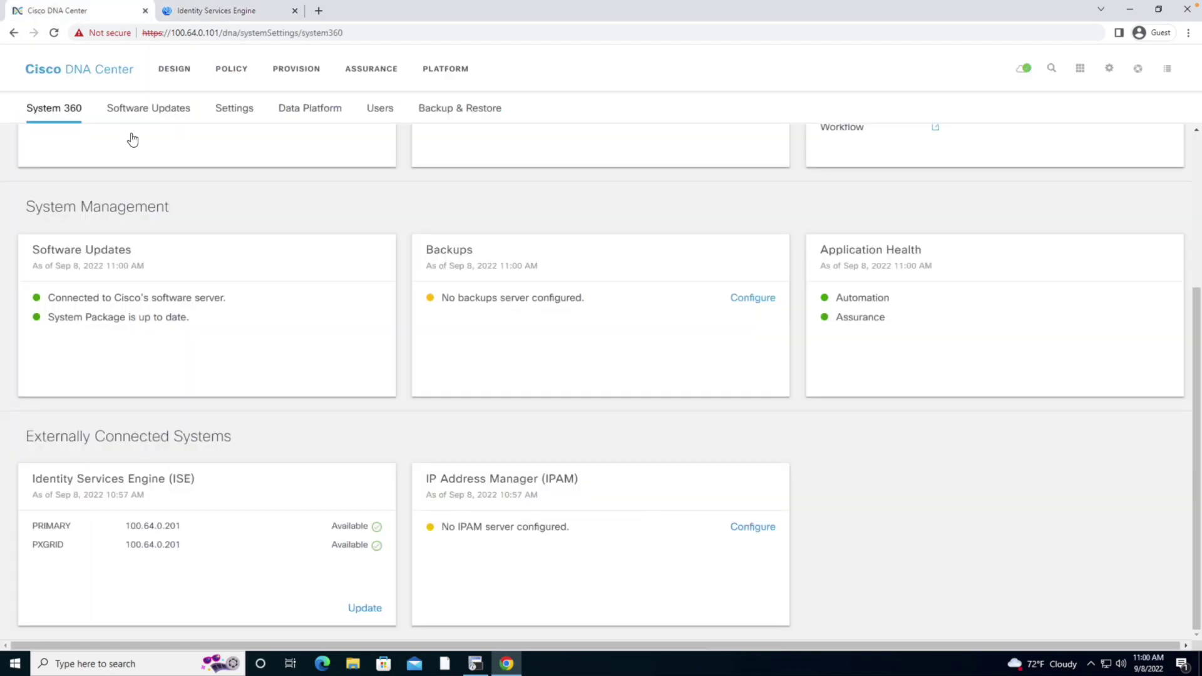
left_click(291, 72)
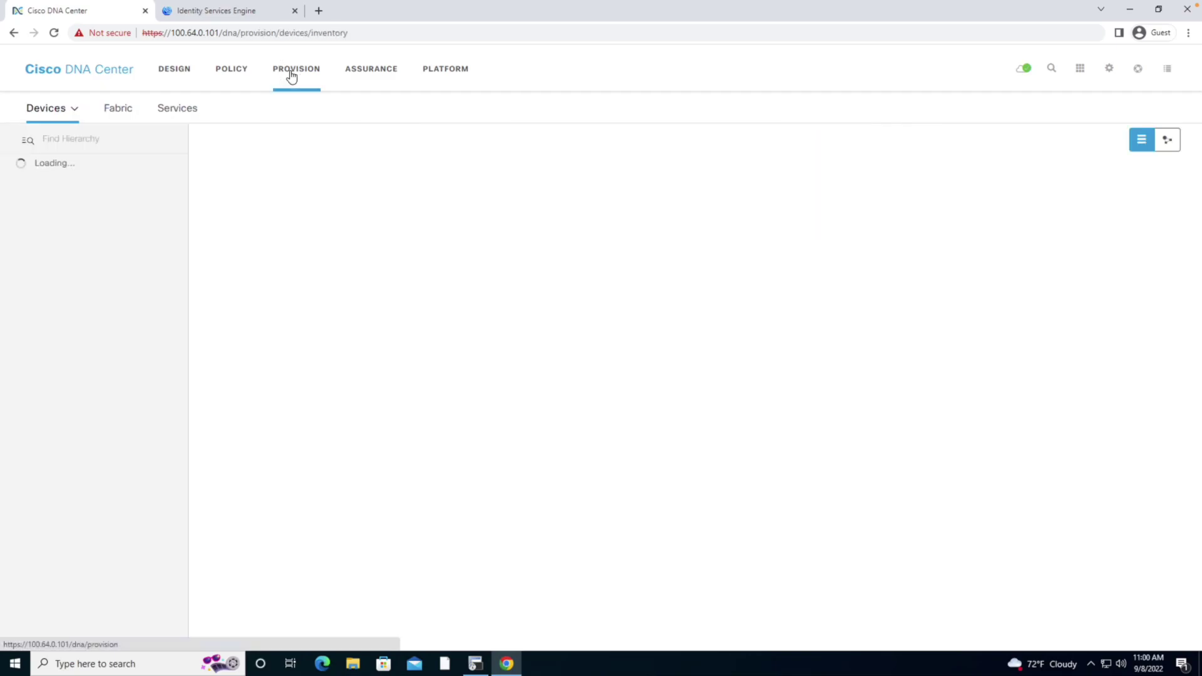
left_click(231, 70)
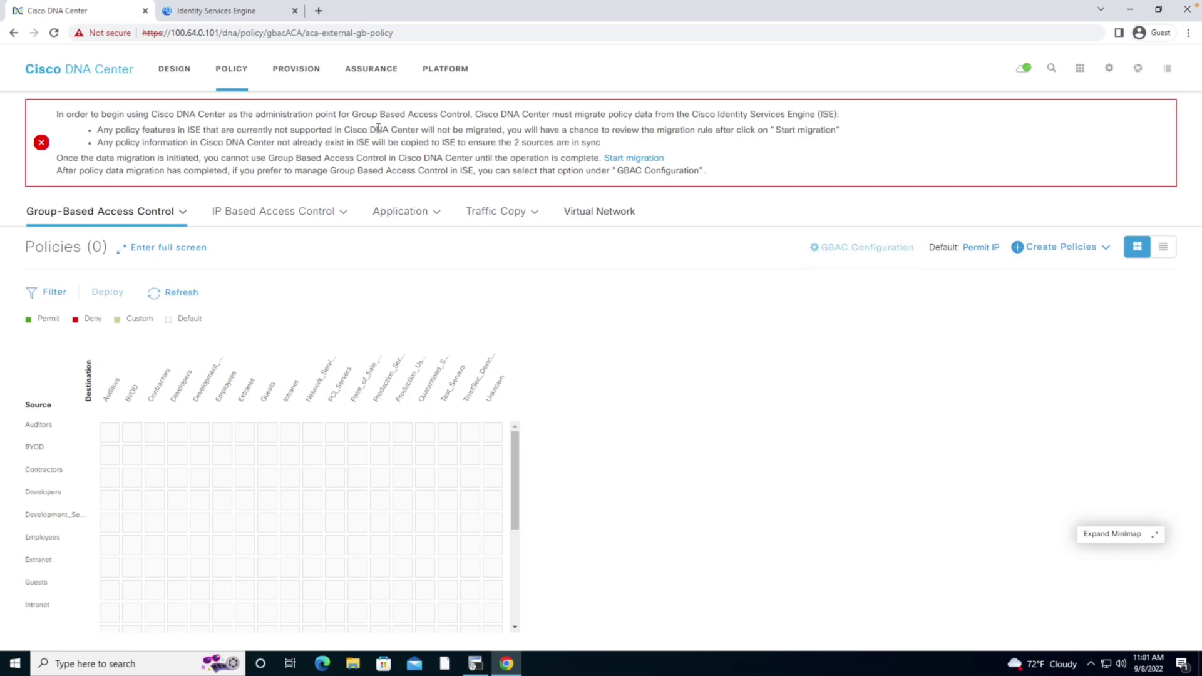
Start the policy migration from ISE and confirm Yes in the warning
left_click(629, 158)
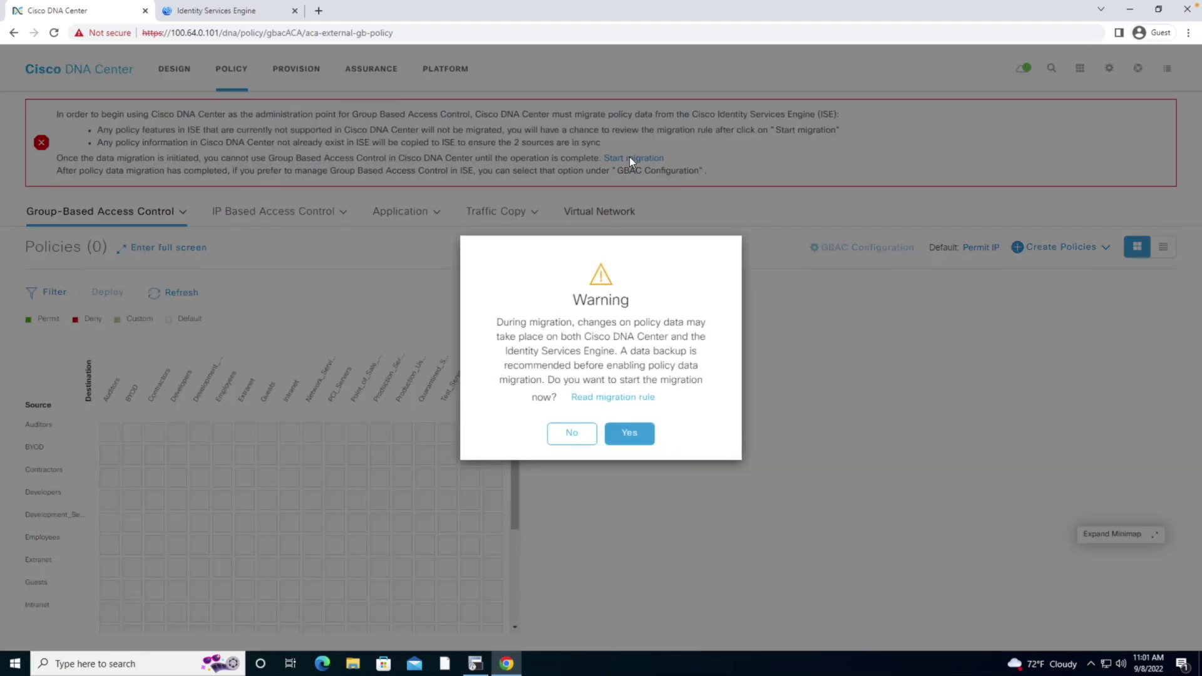
left_click(629, 433)
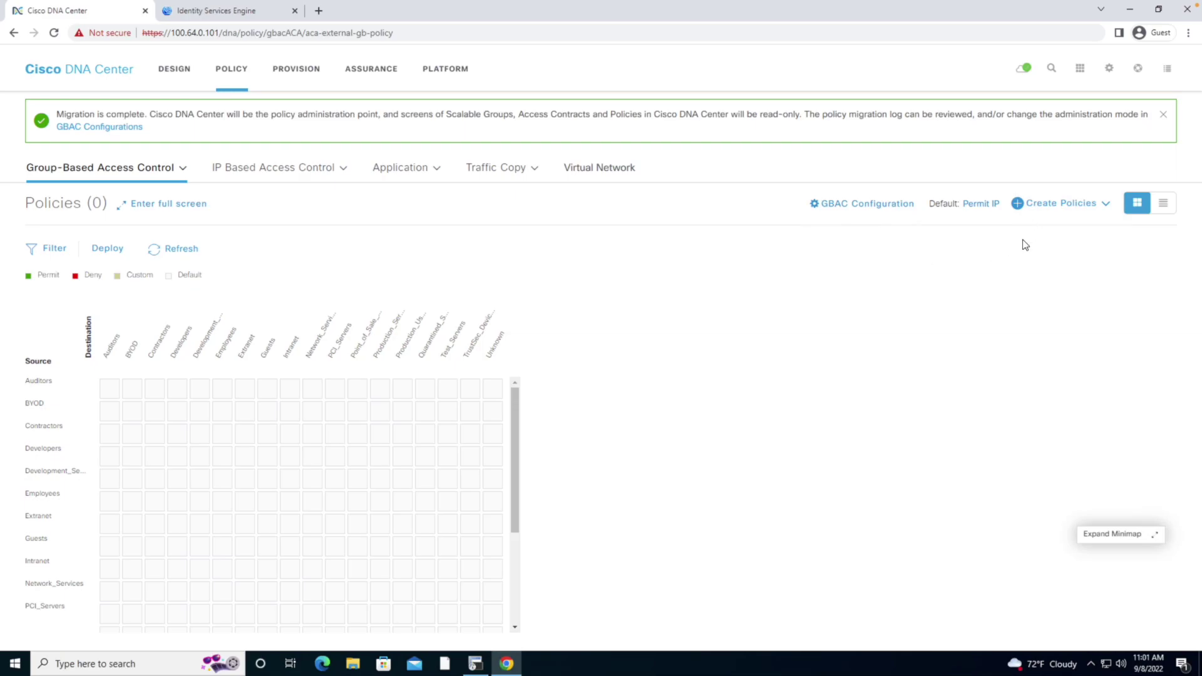
Create scalable group 'Teachers' with tag 18 in DEFAULT_VN, checking ISE's current groups before saving
mouse_move(181, 179)
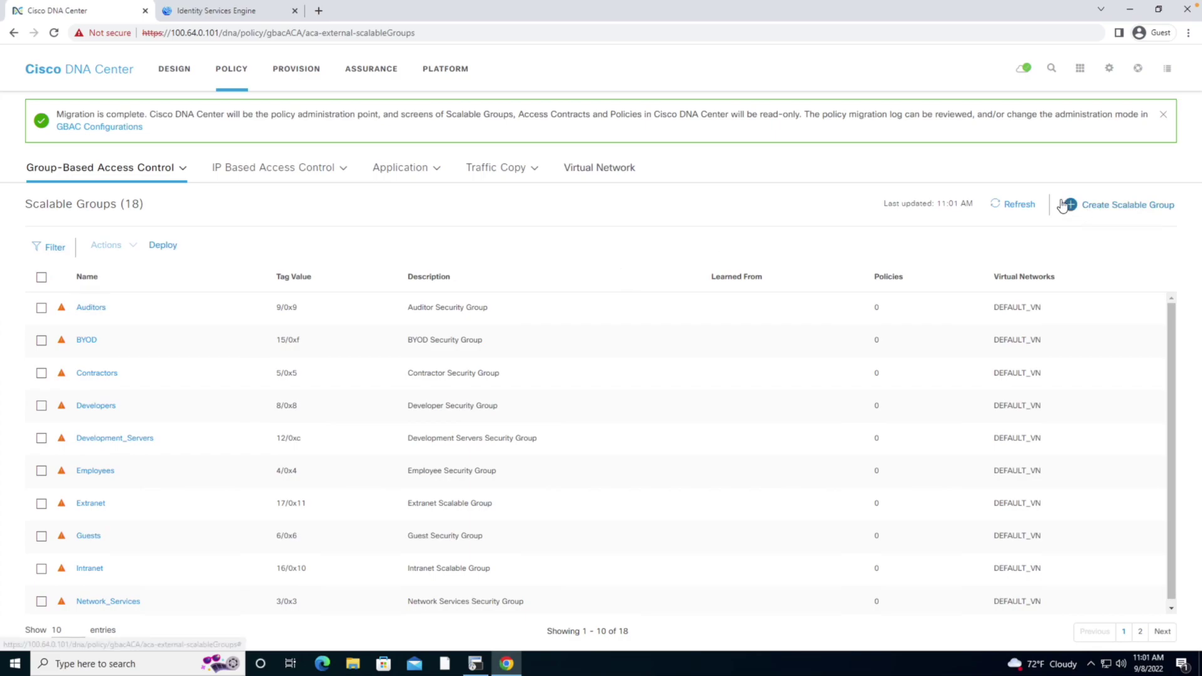
left_click(1065, 204)
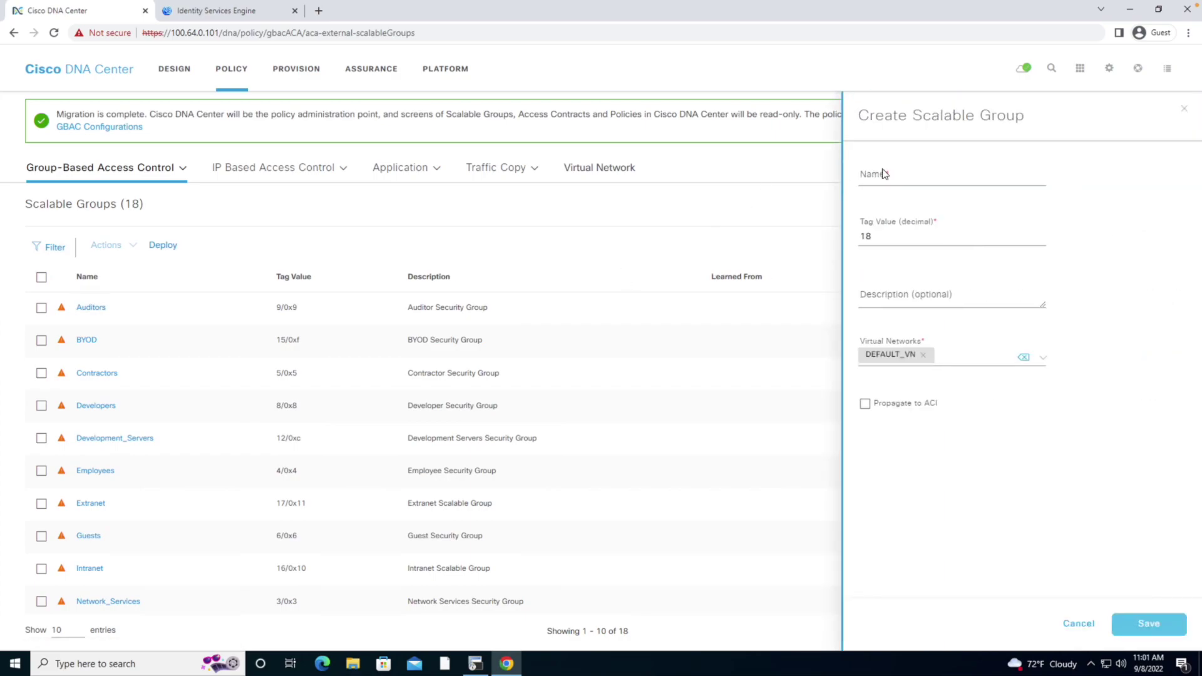
left_click(884, 174)
type("Teachers")
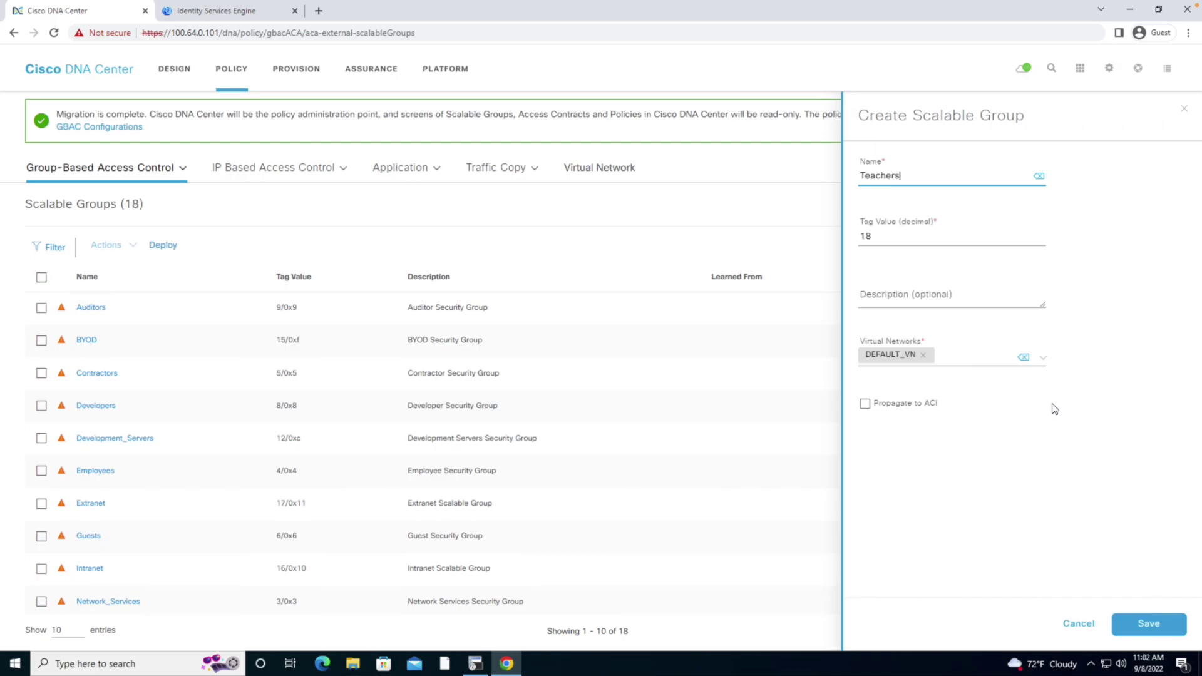
left_click(232, 13)
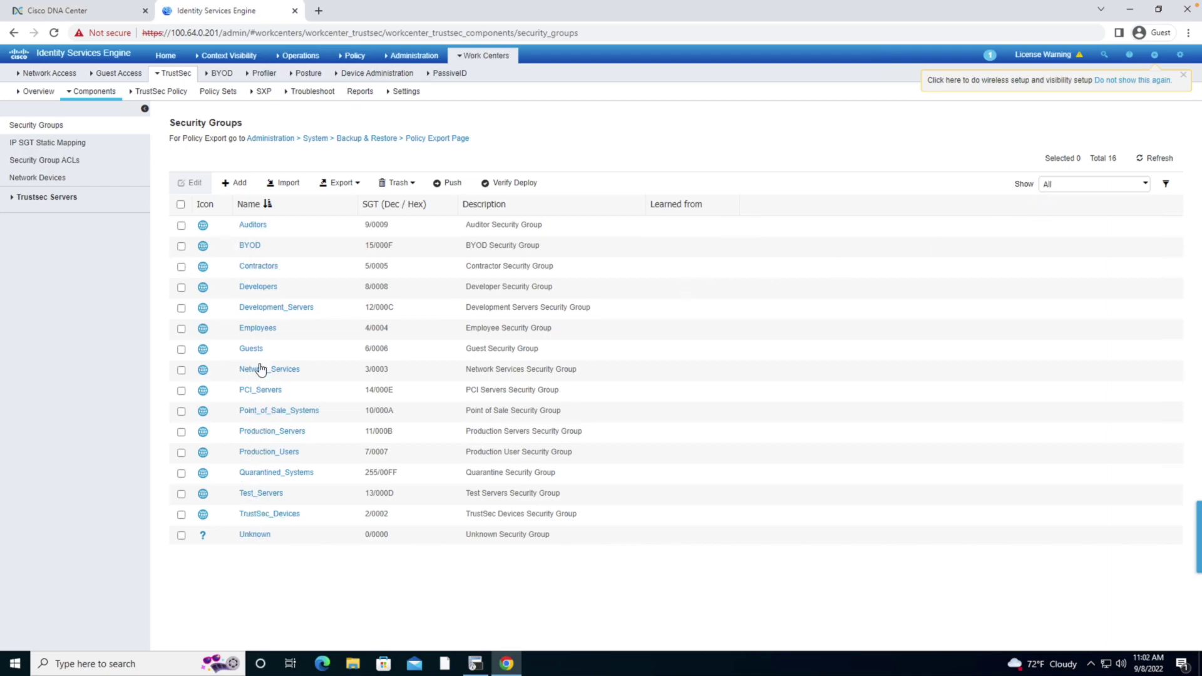
left_click(20, 8)
left_click(1149, 624)
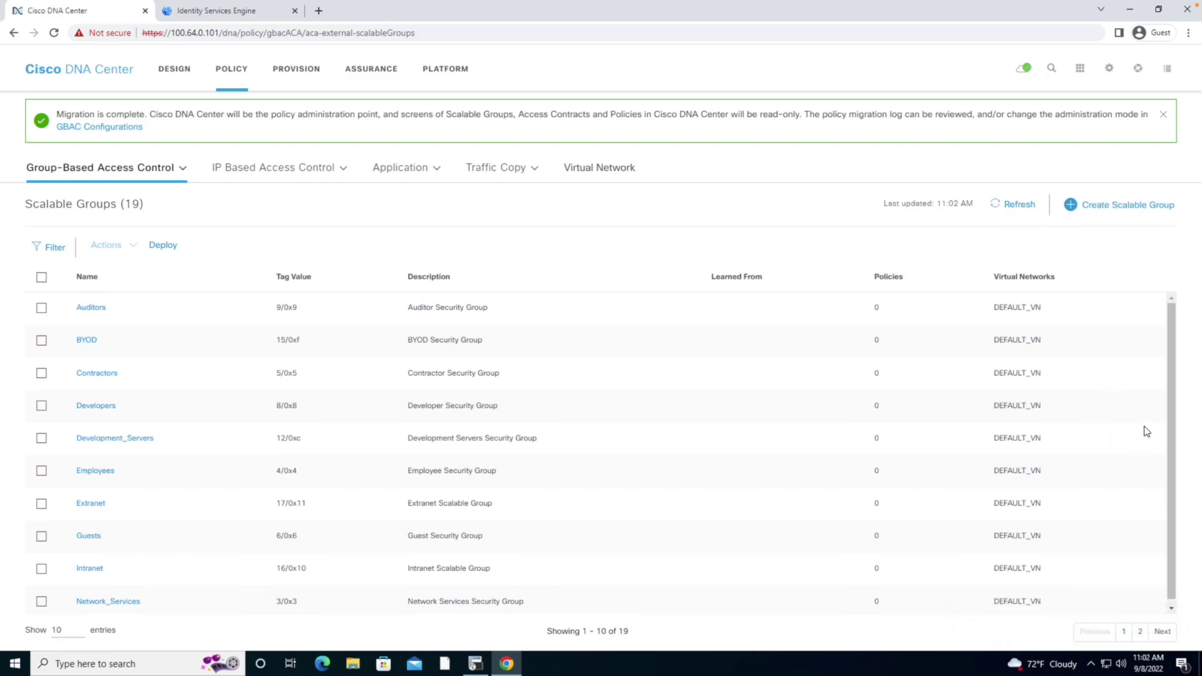
Show 50 scalable groups per page so all 19 groups fit on one page
scroll(721, 431, "down", 1)
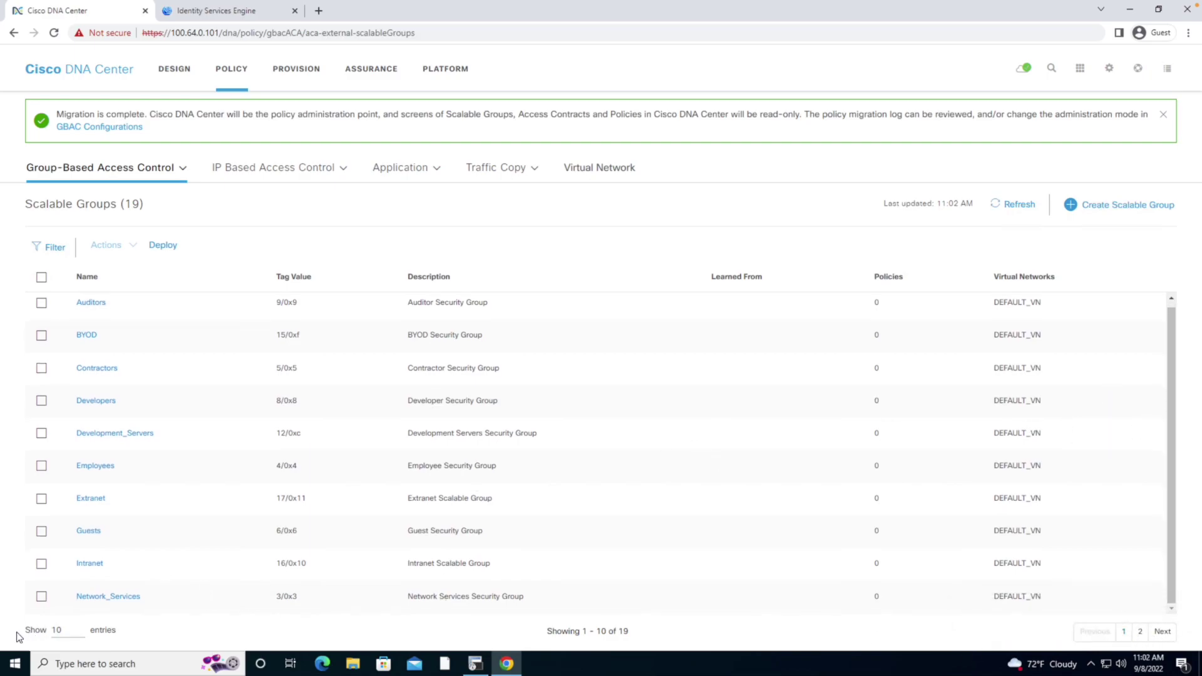
left_click(61, 630)
left_click(59, 631)
left_click(42, 633)
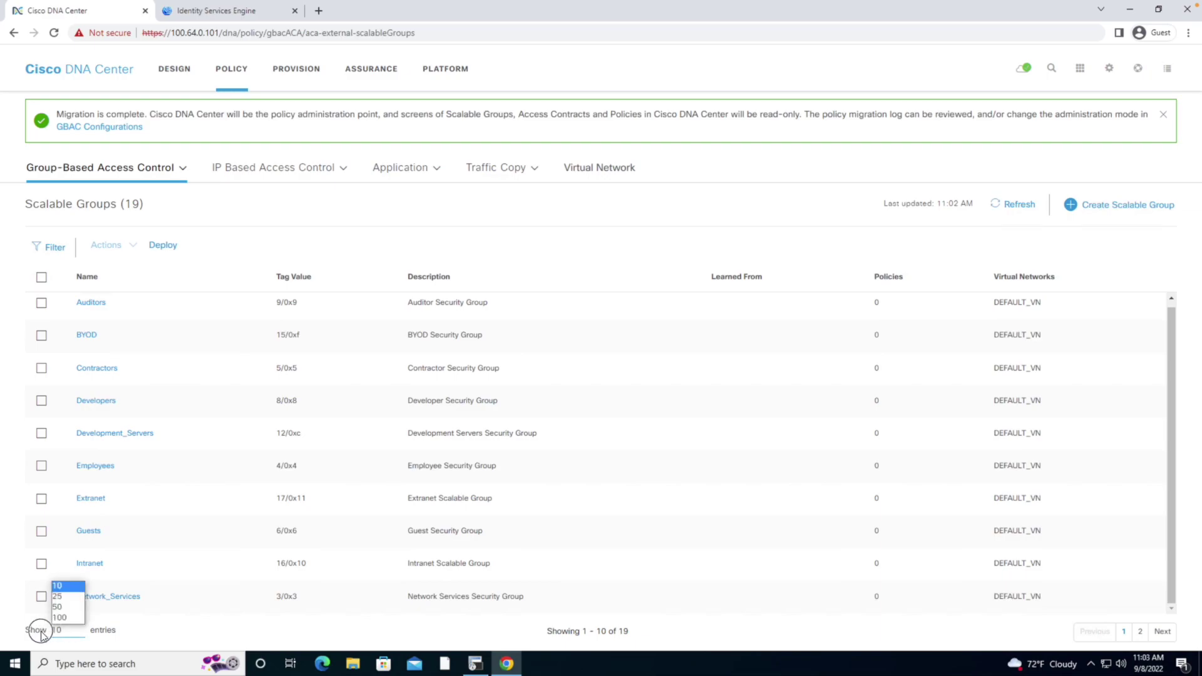
left_click(66, 608)
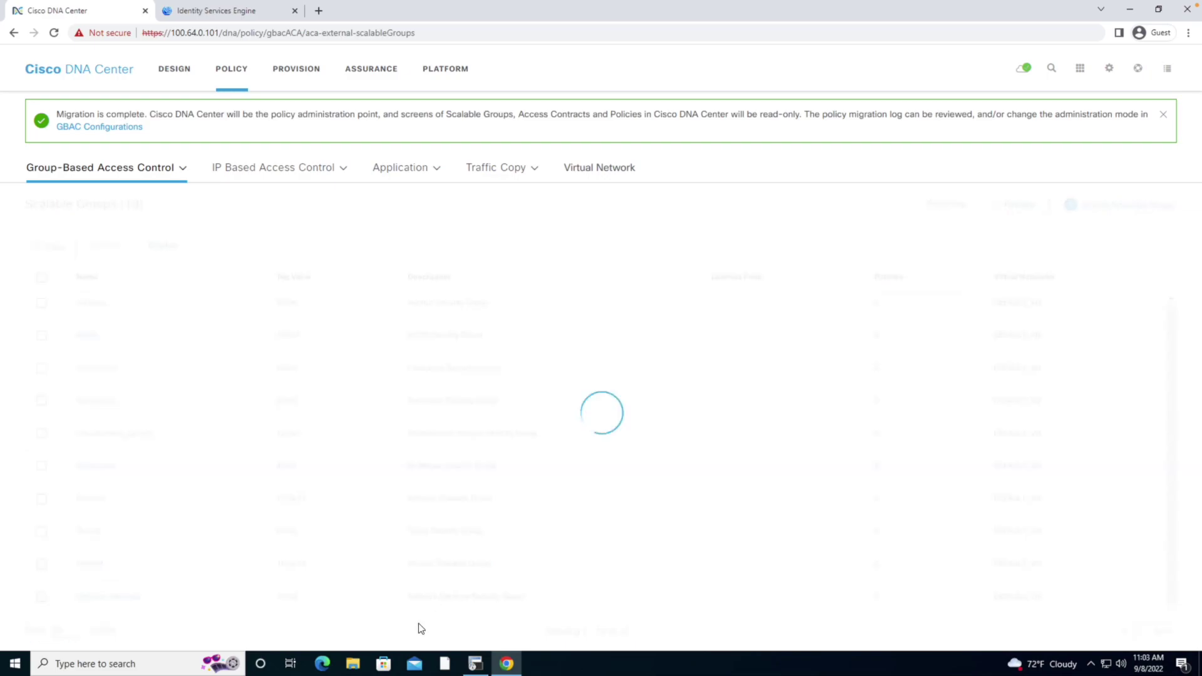
Highlight Teachers' tag 18/0x12 in the list, then switch back to the Identity Services Engine tab
scroll(218, 546, "down", 3)
scroll(218, 546, "down", 2)
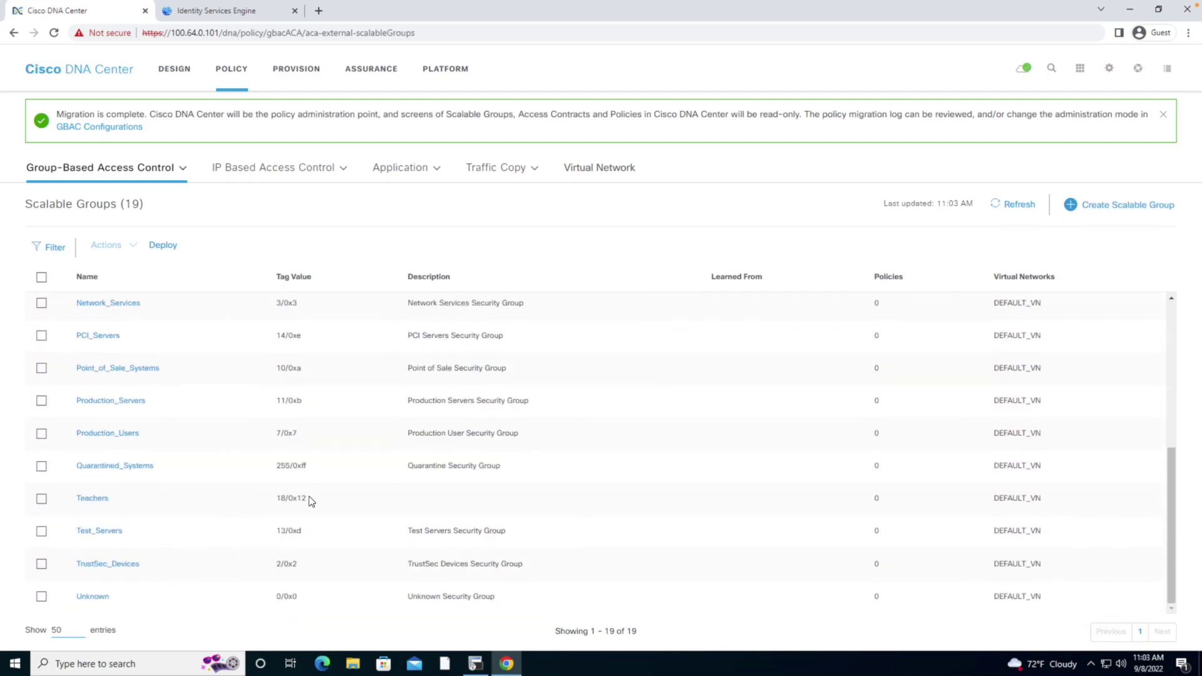
left_click_drag(306, 500, 289, 500)
left_click_drag(287, 499, 313, 501)
left_click(221, 17)
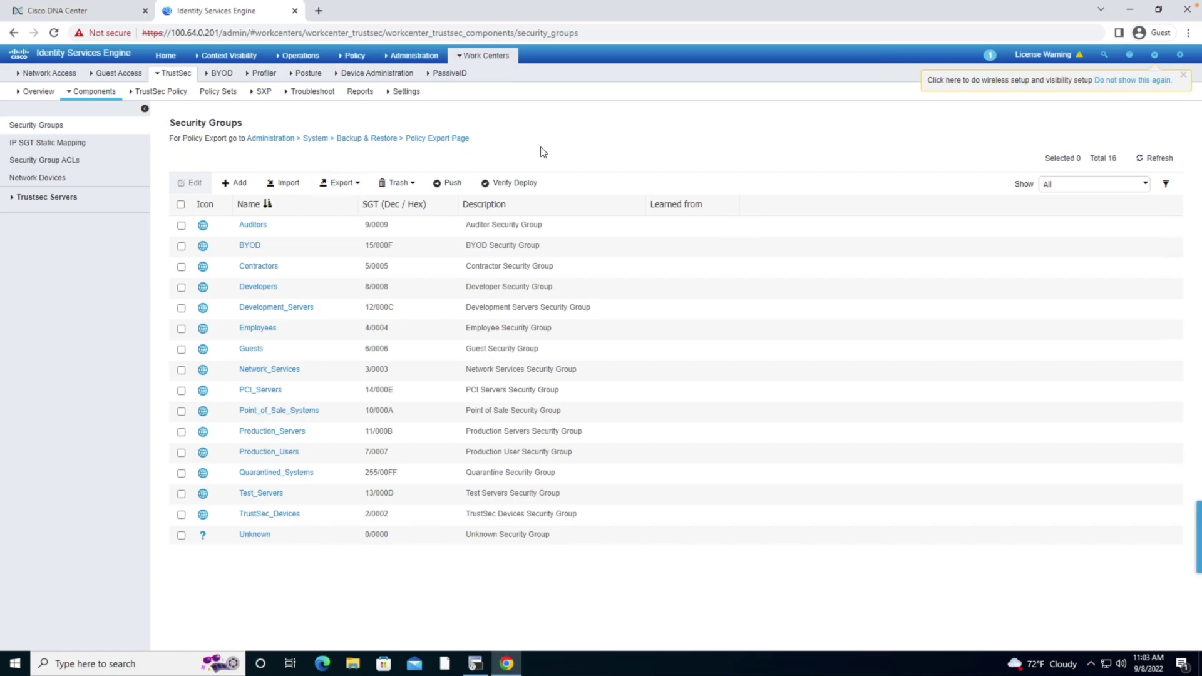
Reload ISE's Security Groups list and open the synced Teachers group (tag 18/0012)
left_click(33, 141)
left_click(28, 125)
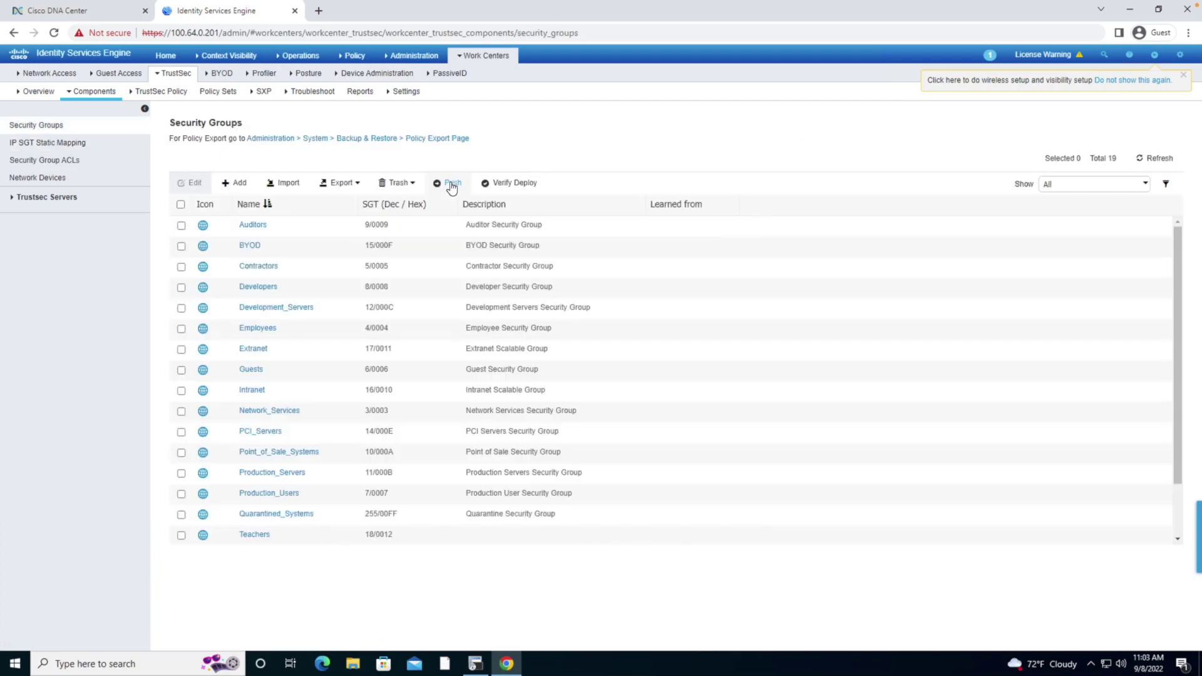
left_click(247, 536)
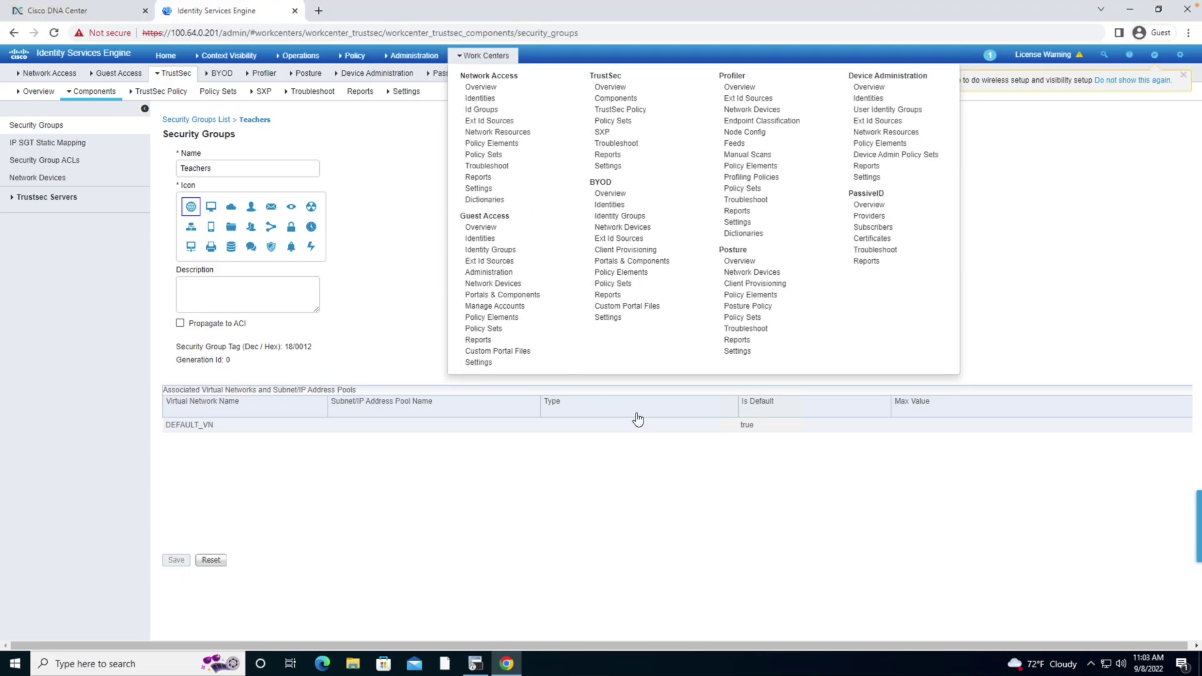
mouse_move(229, 55)
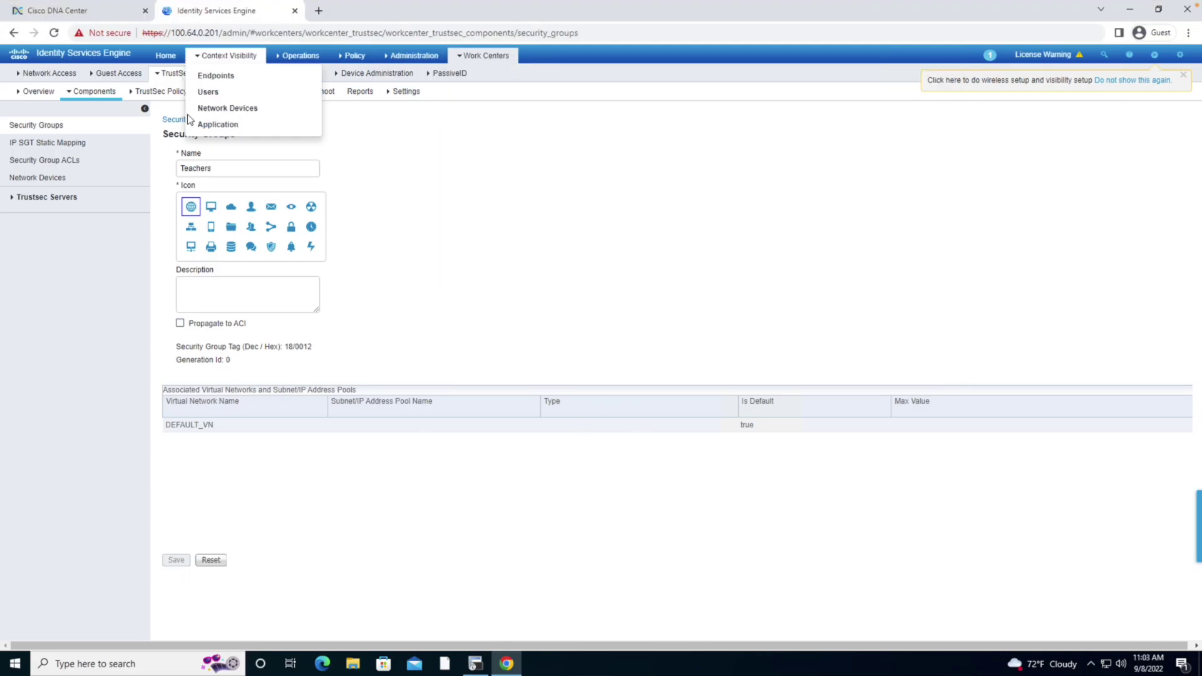